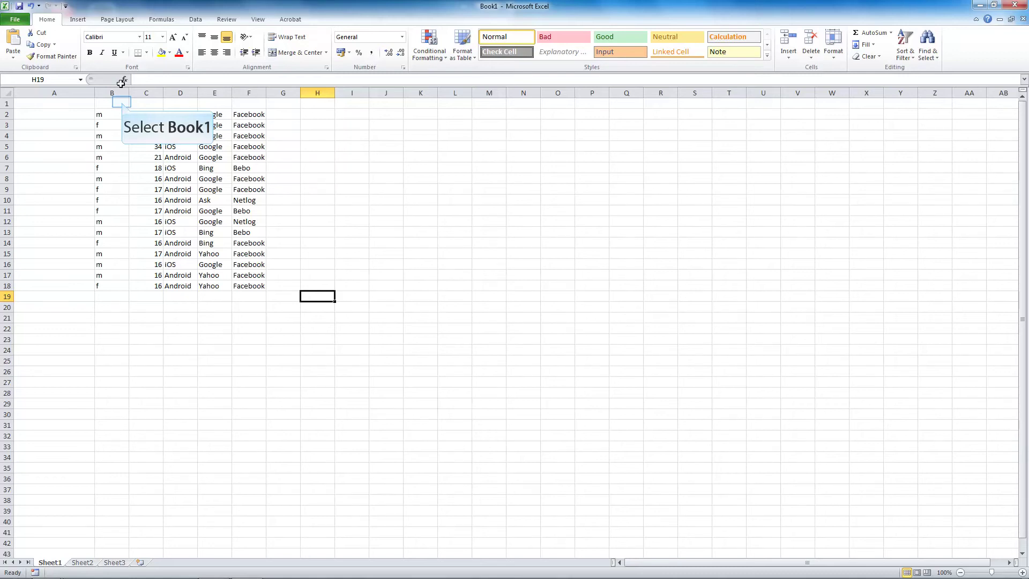
Step: Enter the headings Gender, Age, Mobile Device, Search Engine and Social Network across B1:F1
left_click(121, 102)
type("Gender")
key("Tab")
type("Age")
key("Tab")
type("Mobil")
type("evice")
key("Tab")
type("Sera")
key("BackSpace")
type("arch Engine")
key("Tab")
type("ocial Network")
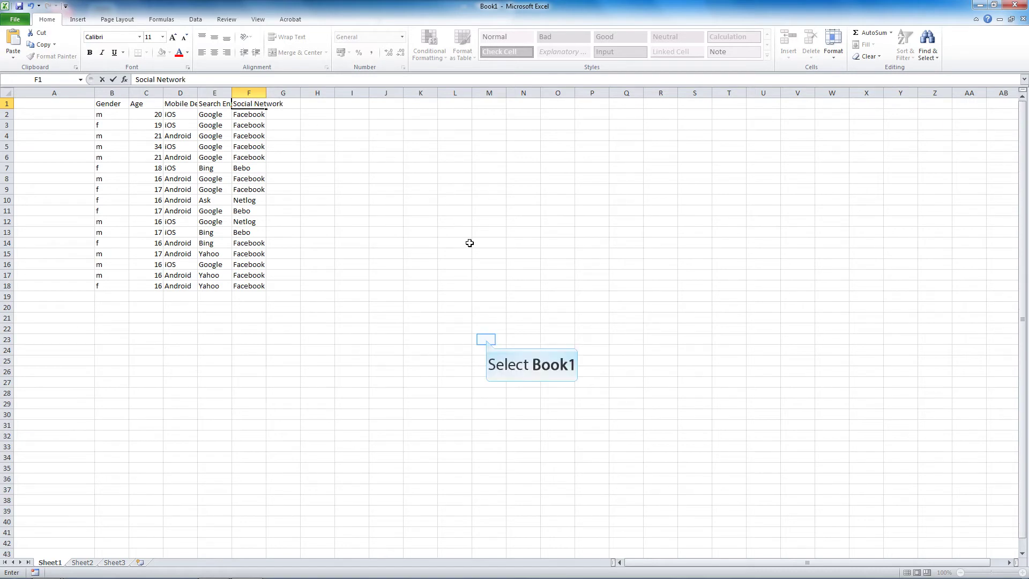
left_click(484, 340)
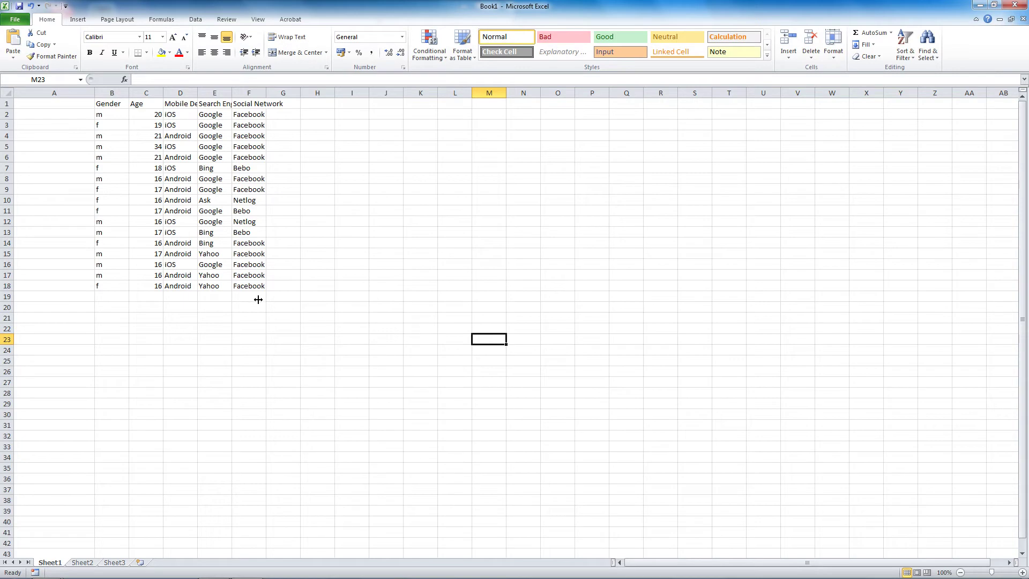
Step: Widen columns B, D, E and F to fit their headings, and widen column H to about 53
left_click_drag(130, 92, 136, 96)
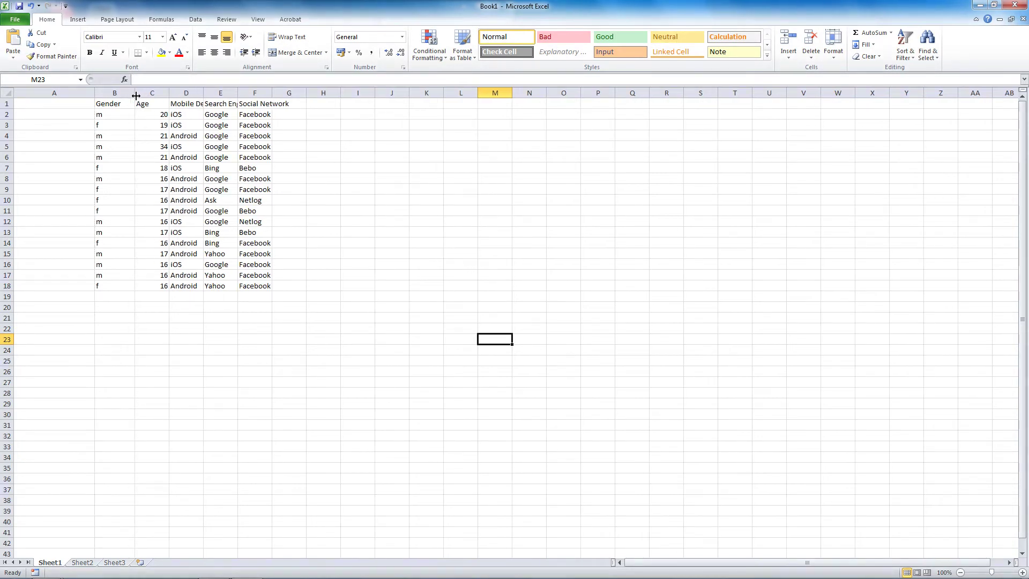
mouse_move(204, 93)
left_mouse_down()
mouse_move(232, 93)
mouse_move(217, 93)
left_mouse_up()
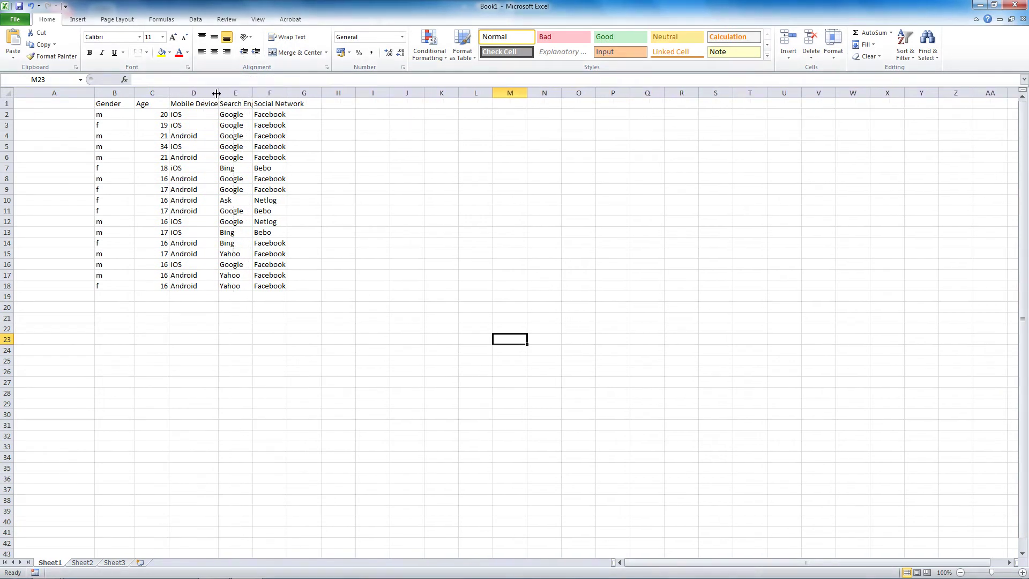
left_click_drag(218, 95, 223, 96)
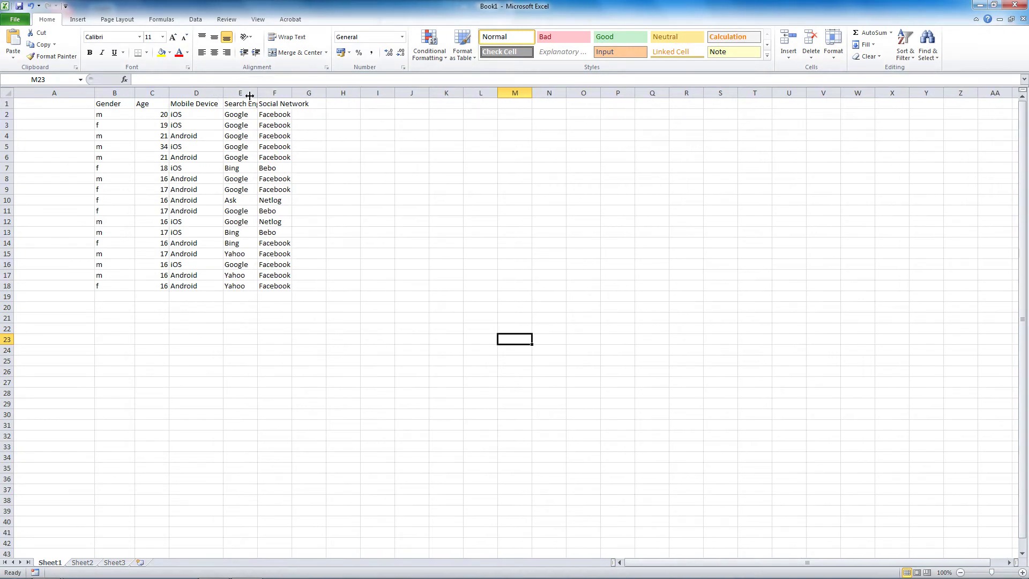
left_click_drag(257, 94, 289, 95)
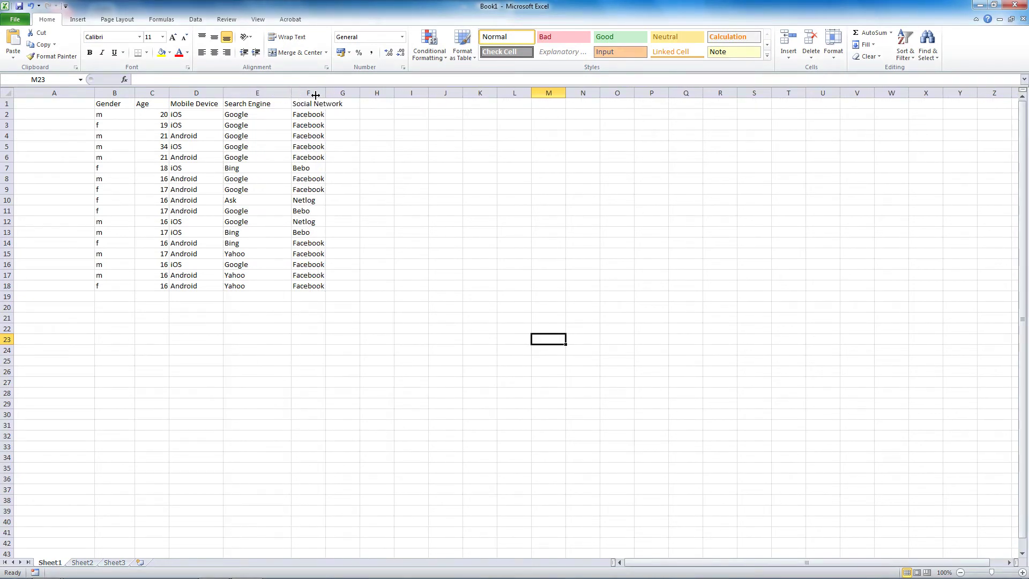
left_click_drag(324, 94, 358, 96)
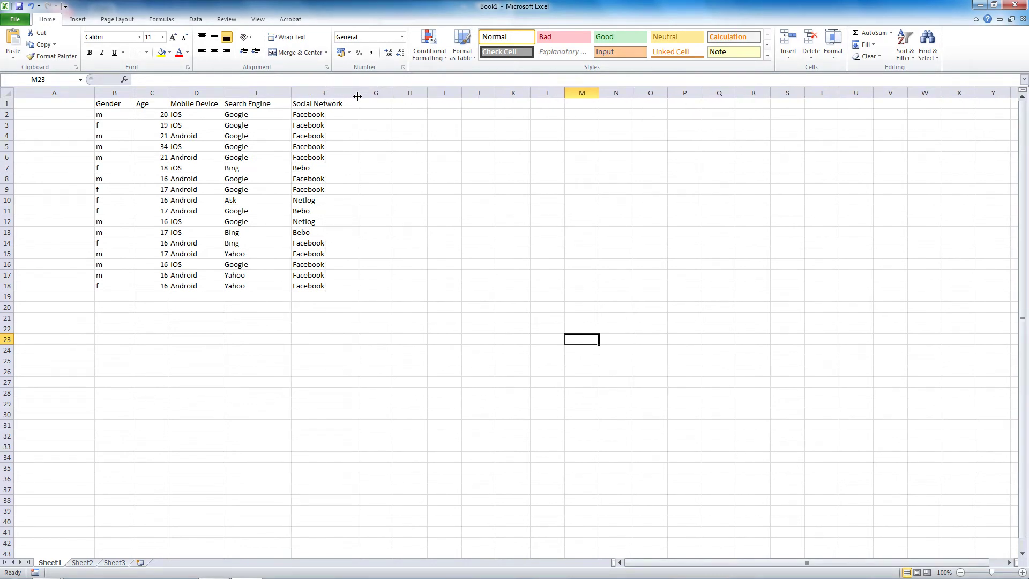
left_click_drag(428, 96, 475, 102)
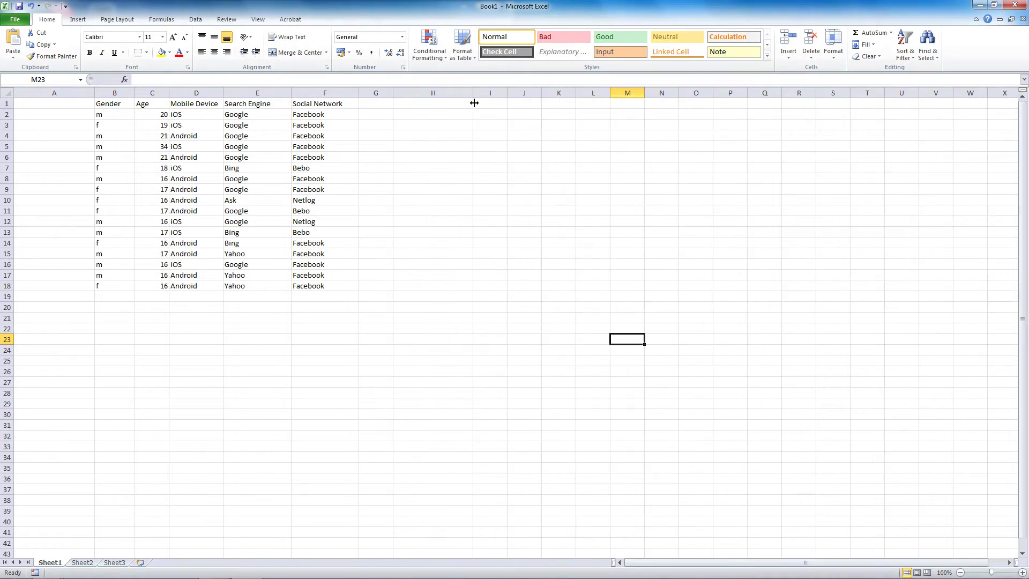
left_click_drag(473, 94, 595, 85)
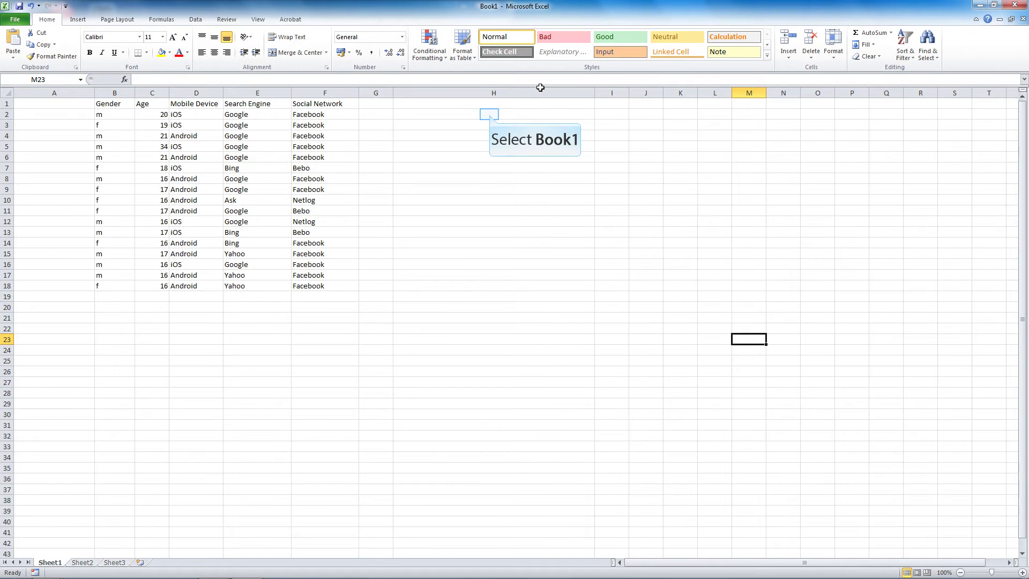
Step: Label H2 'Average Age' and enter =average(C:C) in I2, giving 18.41176
left_click(489, 114)
type("Average Age")
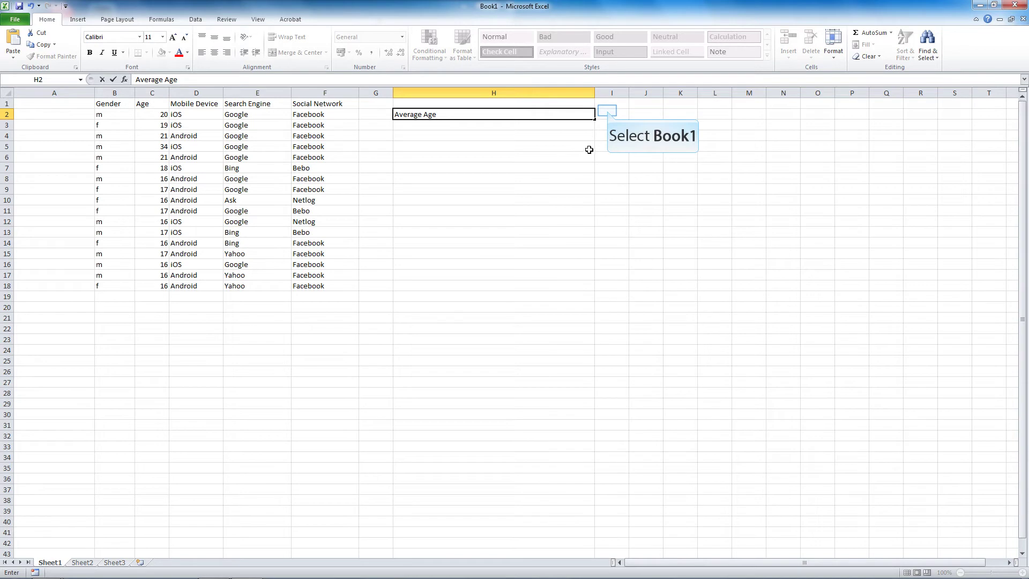
left_click(606, 111)
type("=avera")
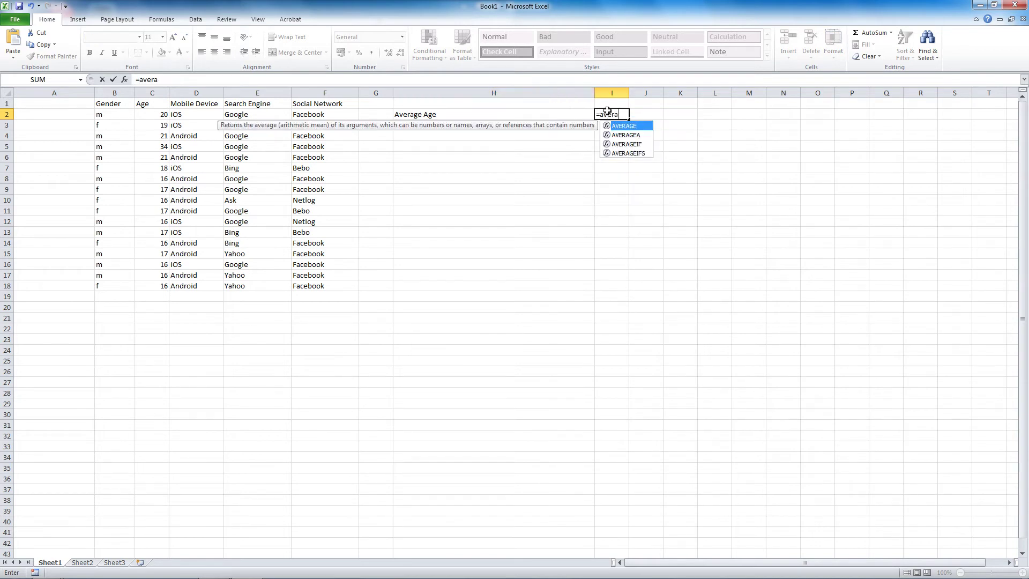
type("ge(C:C)")
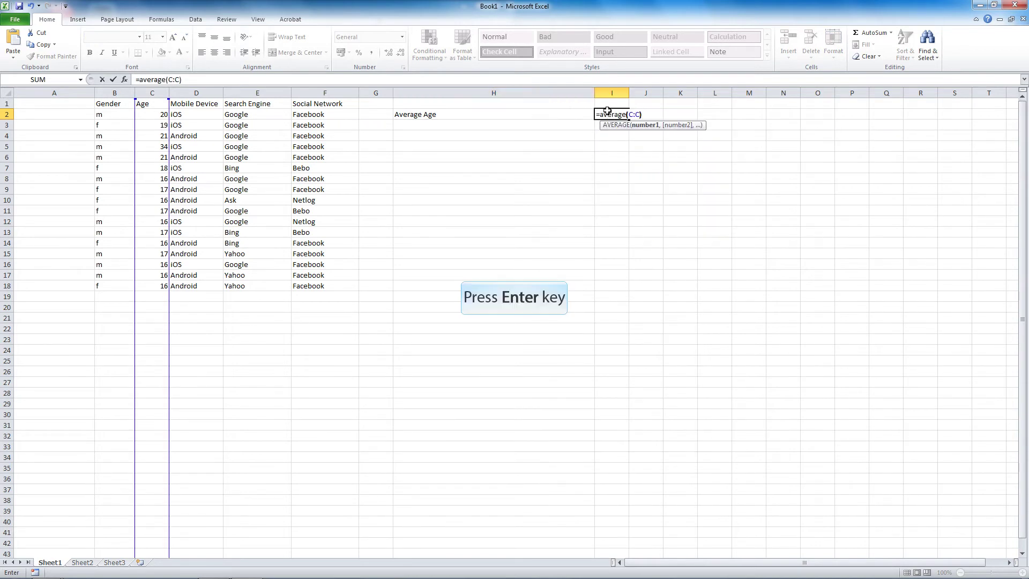
key("Return")
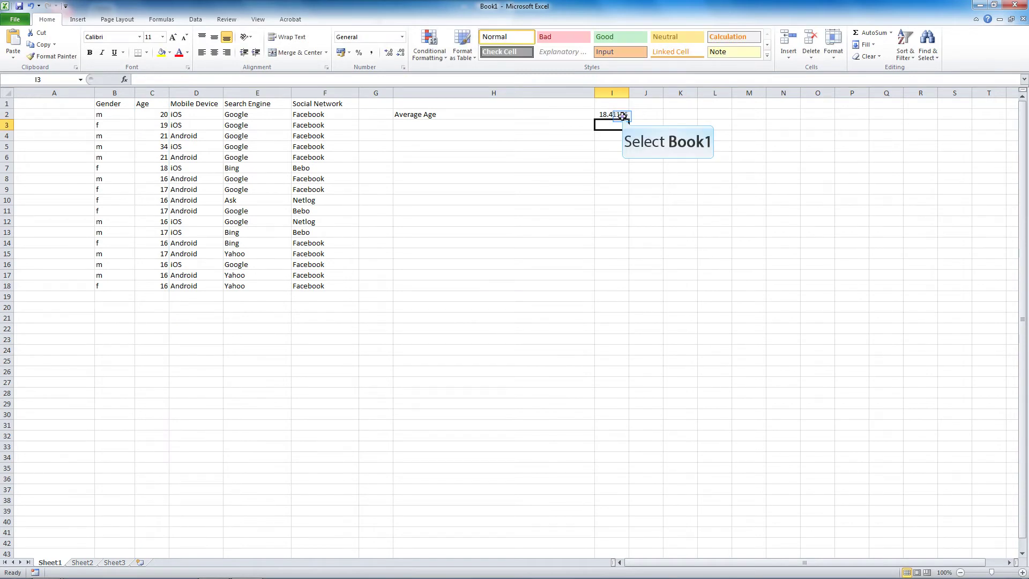
Step: Format I2 as Number with 2 decimal places so it shows 18.41
right_click(622, 115)
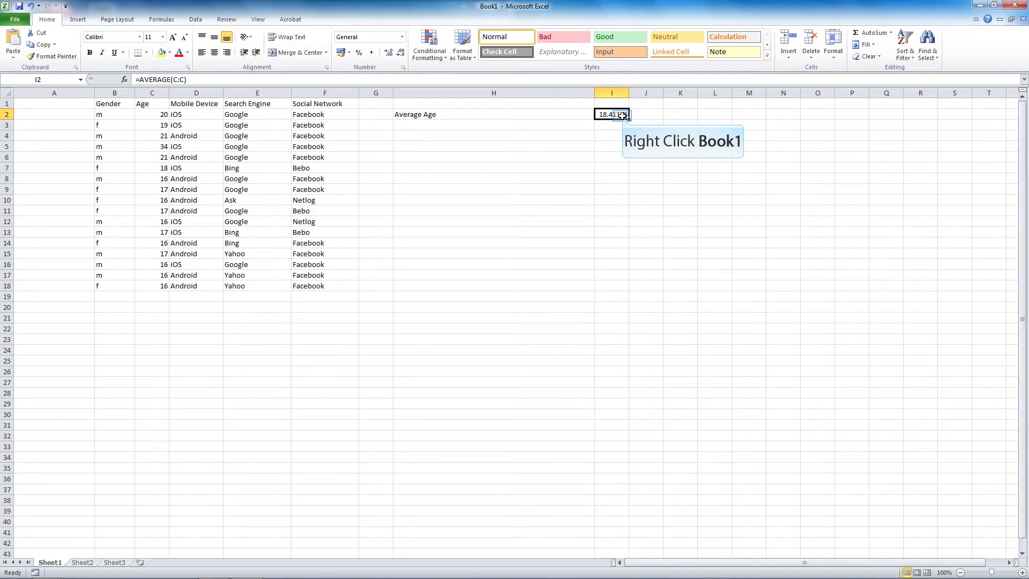
right_click(622, 115)
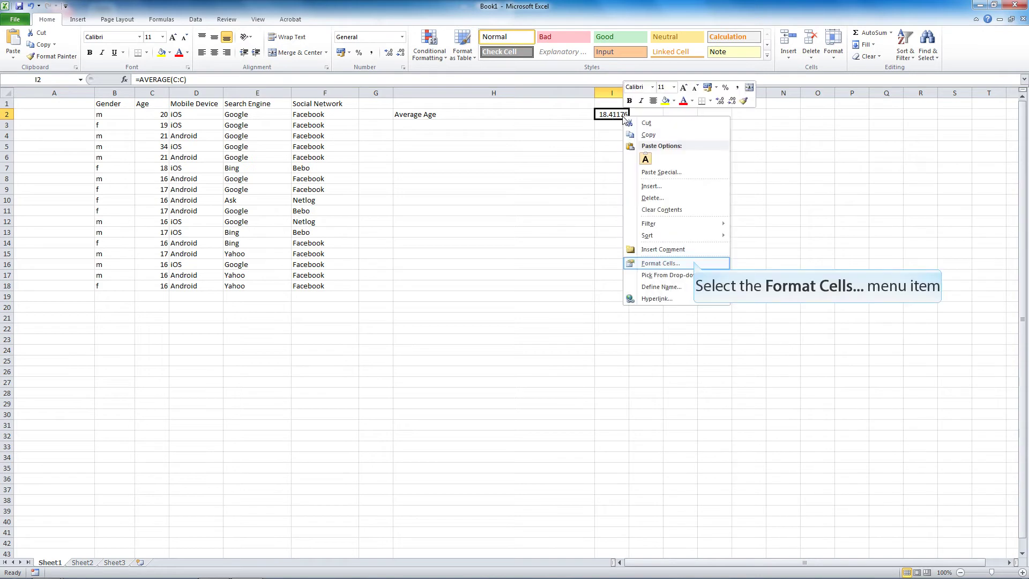
left_click(696, 263)
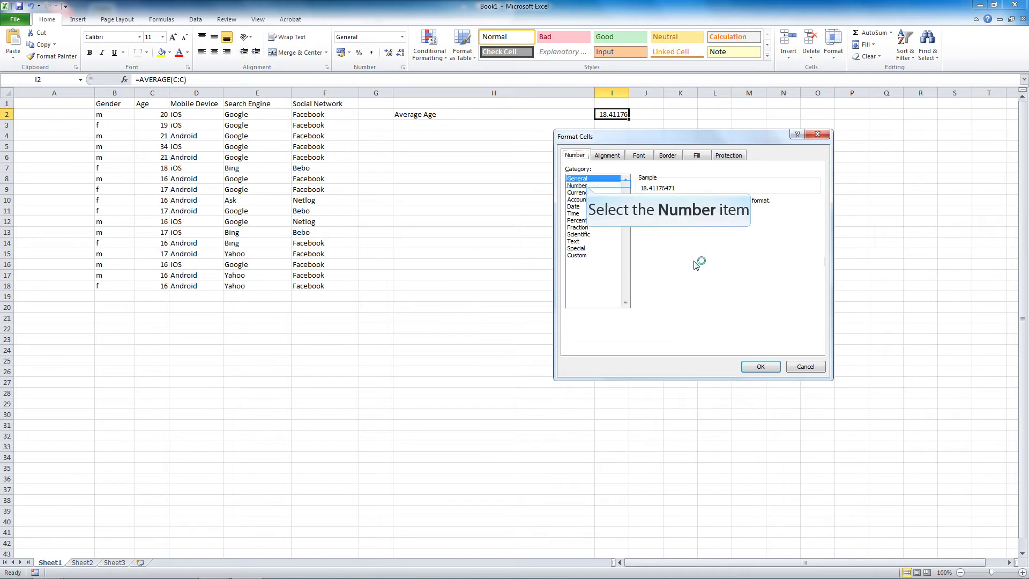
left_click(587, 187)
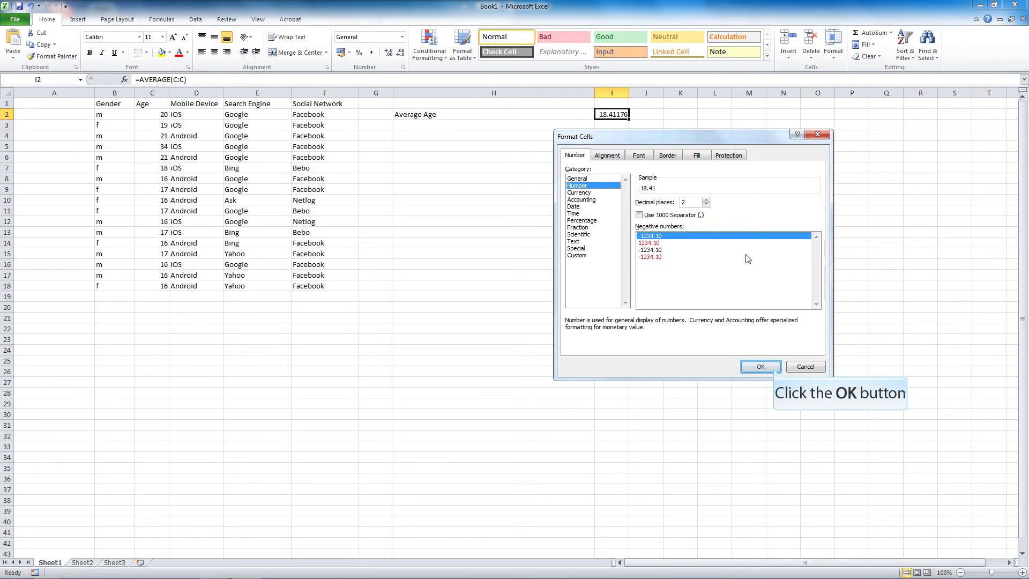
left_click(774, 367)
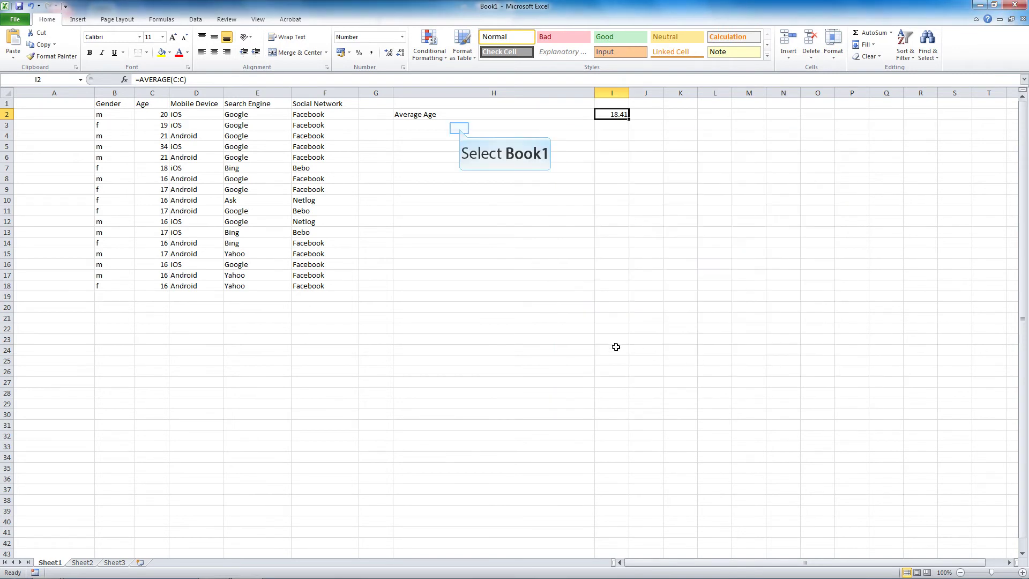
Step: Label H3 'Male' and H4 'Female'
left_click(459, 128)
type("Male")
key("Return")
type("Female")
key("Up")
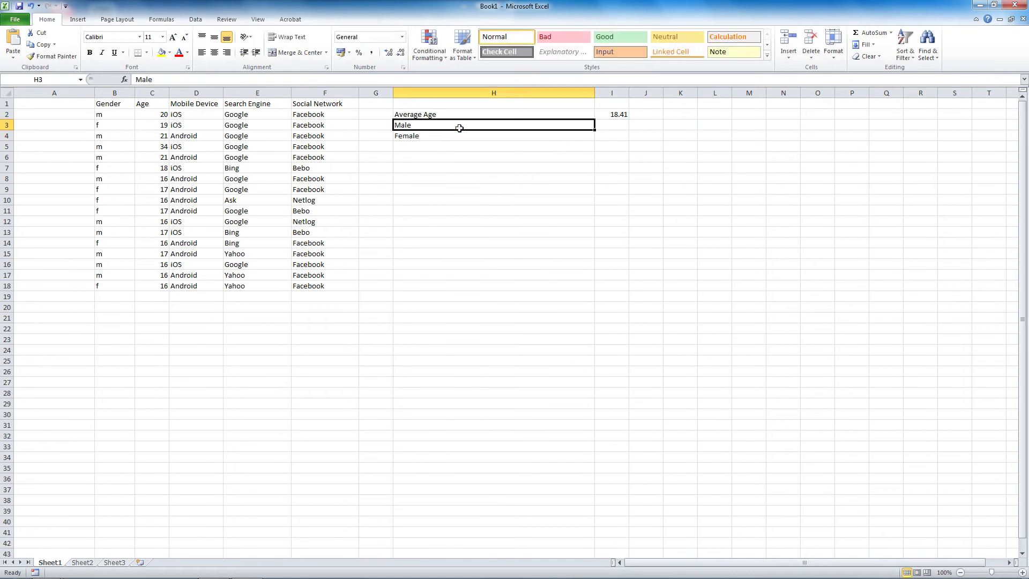
key("Right")
Step: Count male respondents in I3 with =COUNTIF(B:B, "m"), giving 10
type("=countif(B:B, \"\"")
key("ctrl+Return")
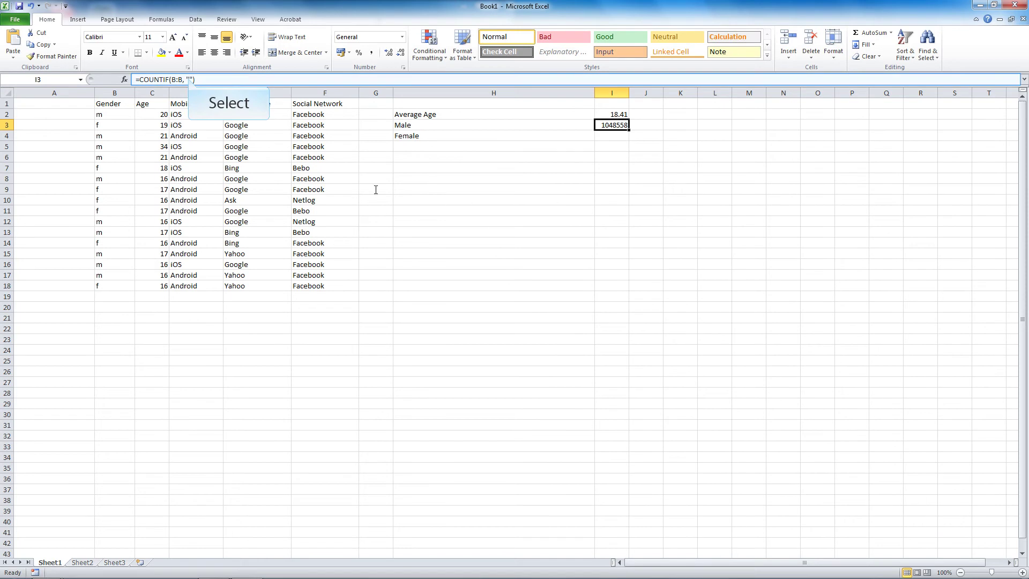
left_click(189, 81)
type("m")
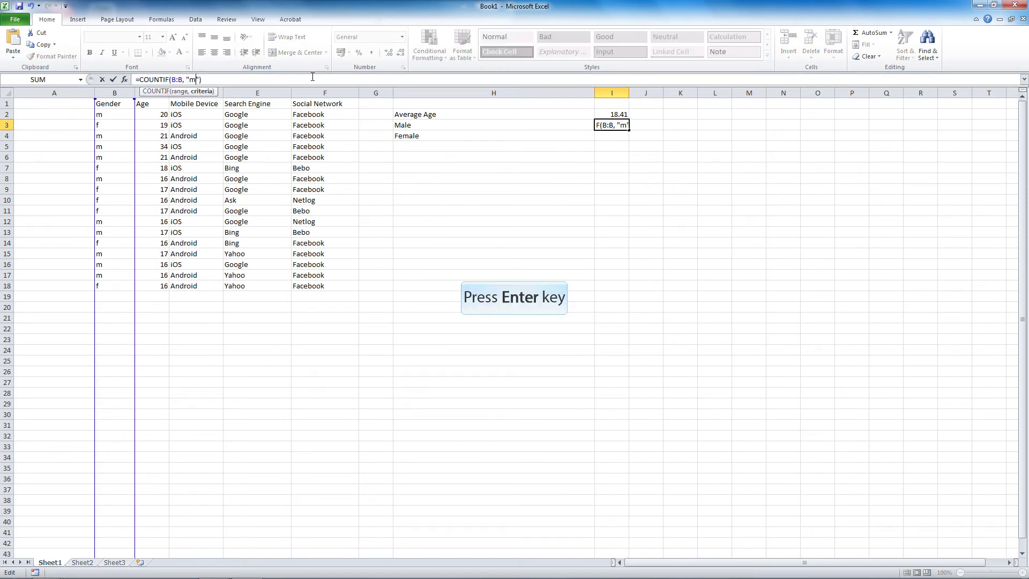
key("Return")
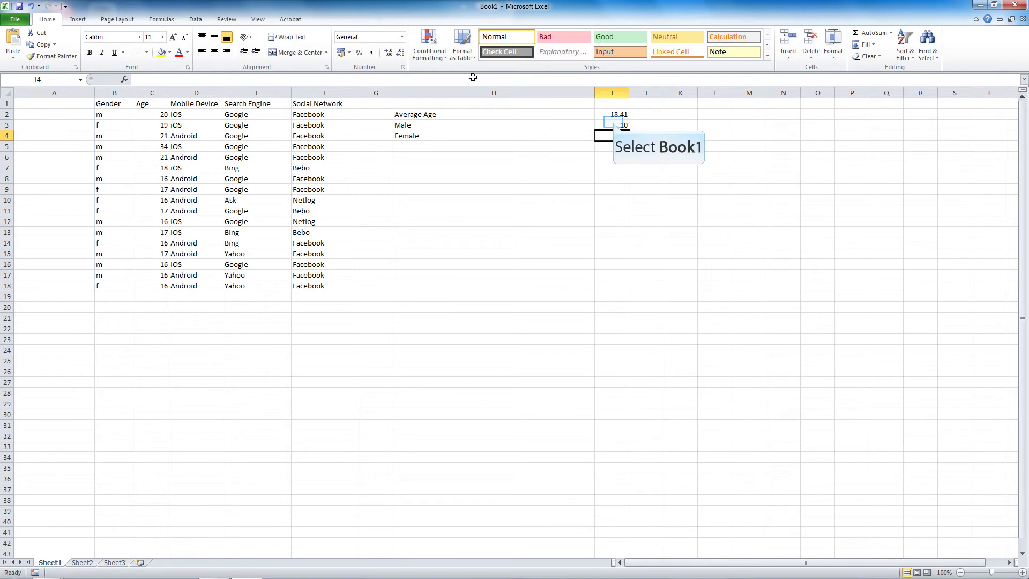
Step: Copy the COUNTIF formula into I4 and change its criterion to "f" to count females (7)
left_click(613, 123)
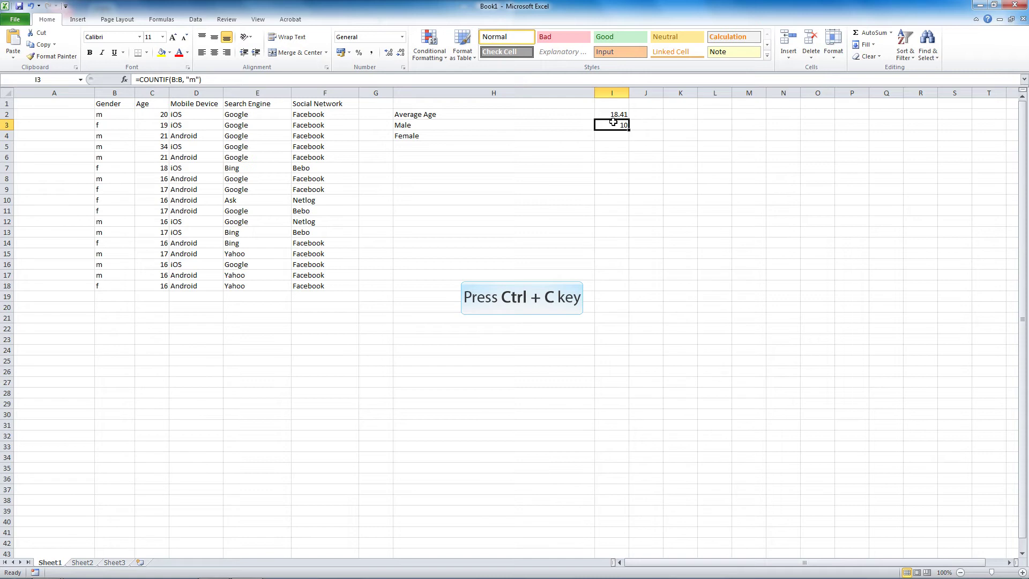
key("ctrl+c")
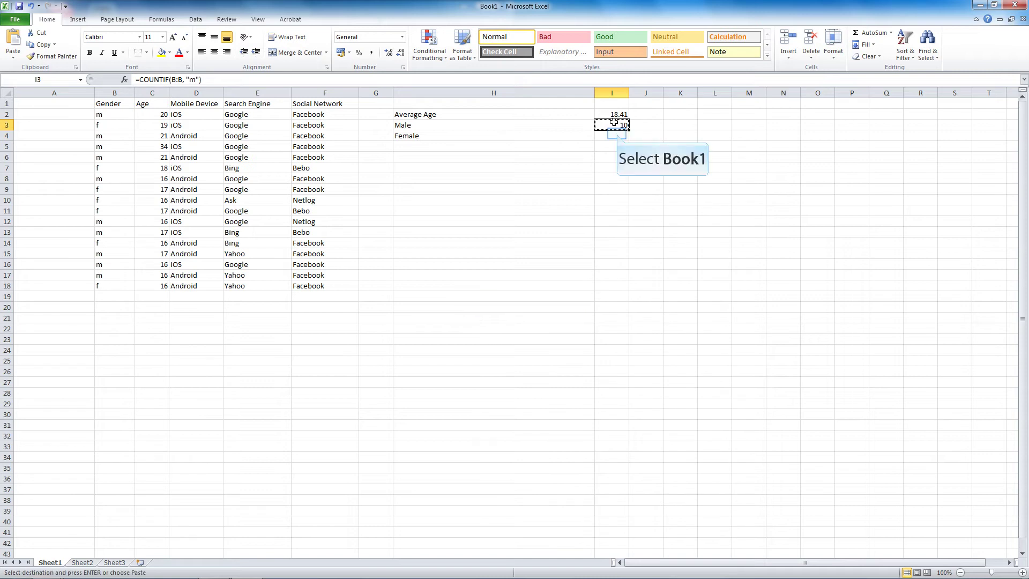
left_click(617, 133)
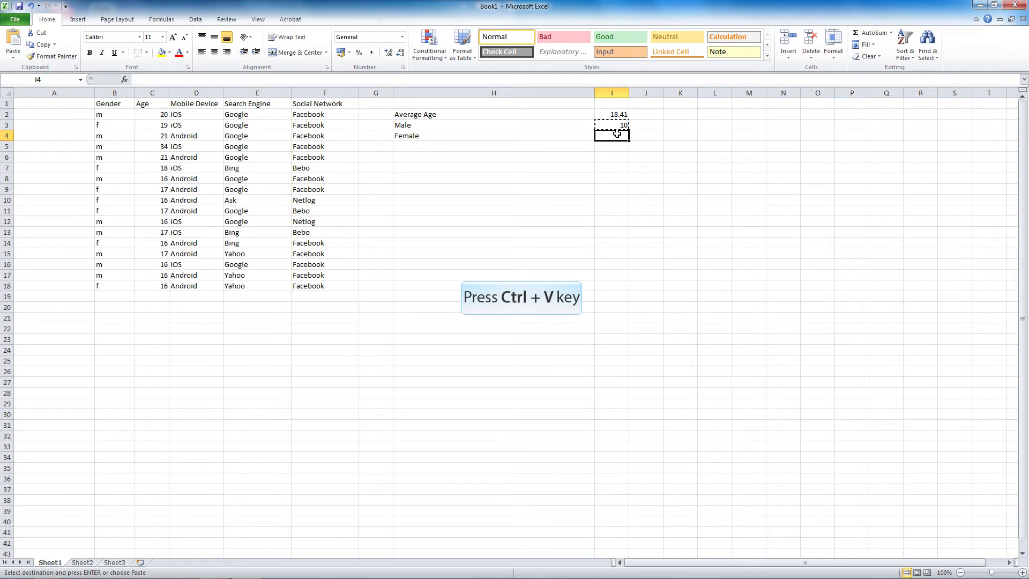
key("ctrl+v")
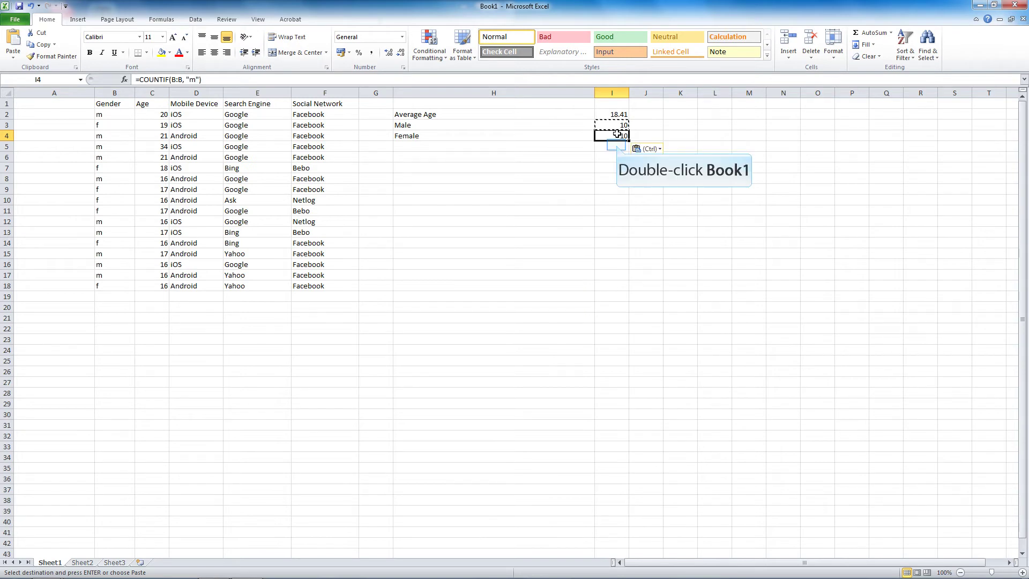
double_click(617, 145)
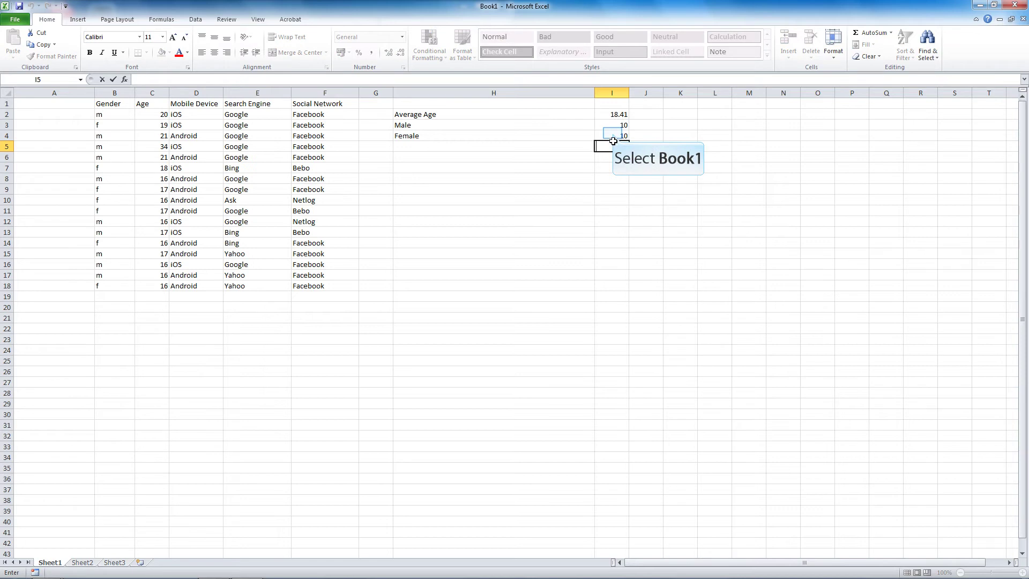
left_click(613, 135)
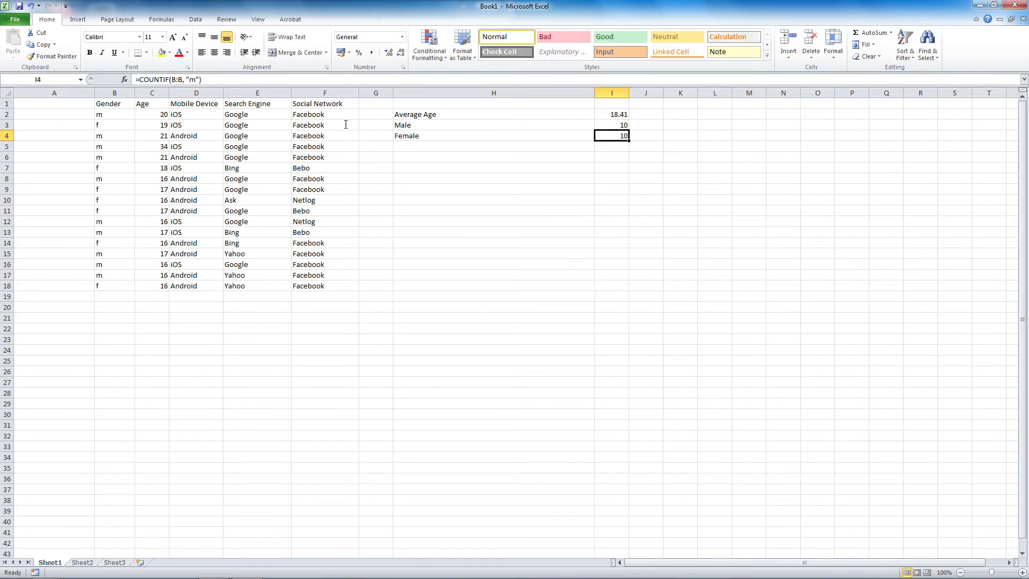
double_click(194, 79)
type("f")
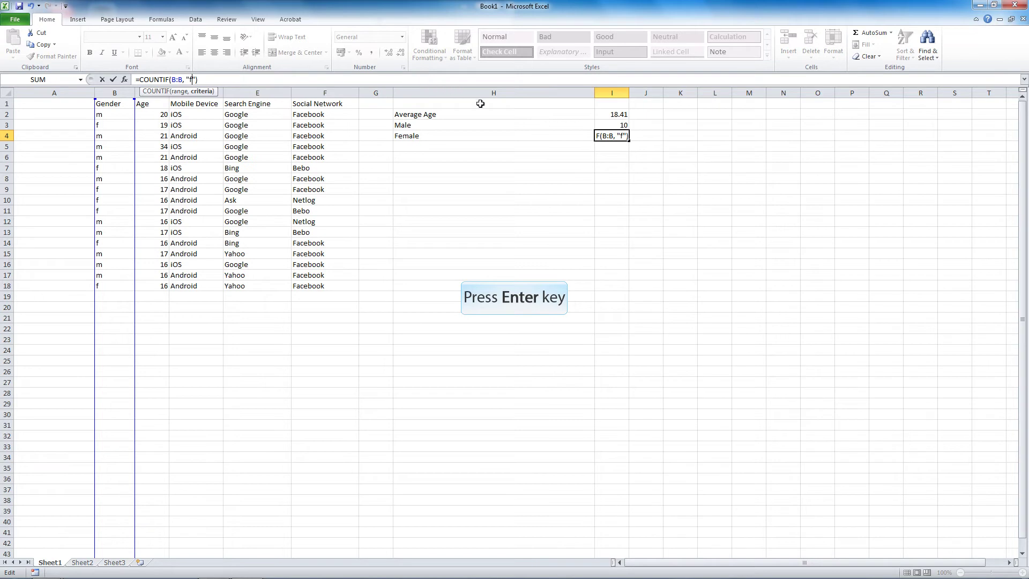
key("Return")
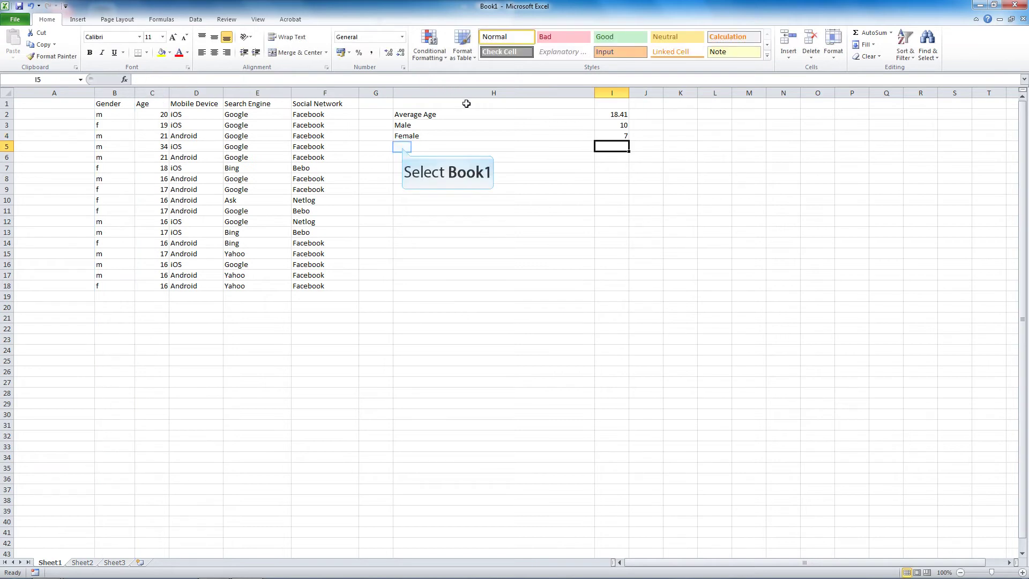
Step: Label H5 'Respondents'
left_click(402, 147)
type("Respondents")
key("BackSpace")
key("BackSpace")
key("BackSpace")
type("nts")
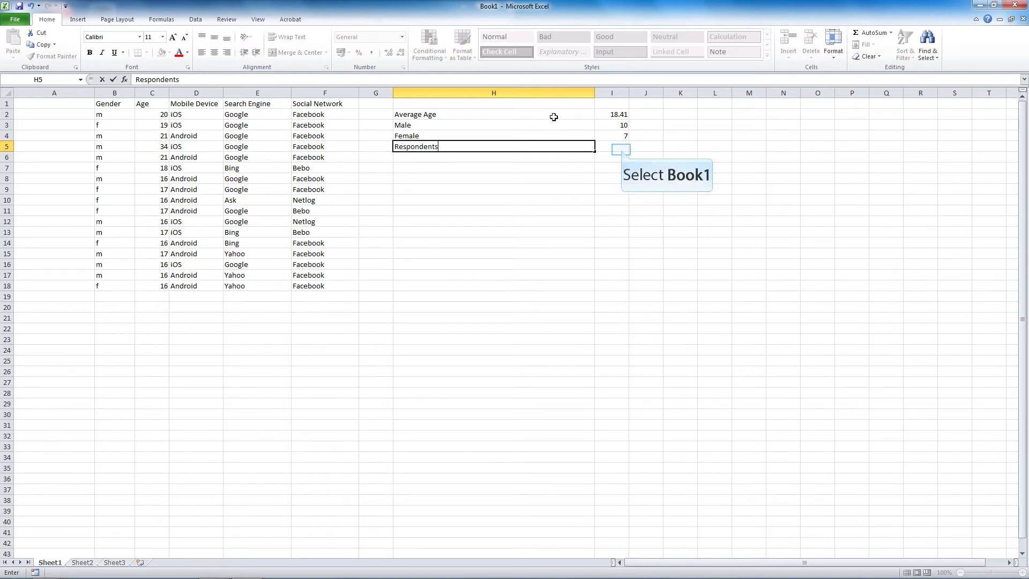
Step: Enter =counta(b:b)-1 in I5, fixing the missing minus sign, giving 17
left_click(621, 149)
type("=counta(b:b)1")
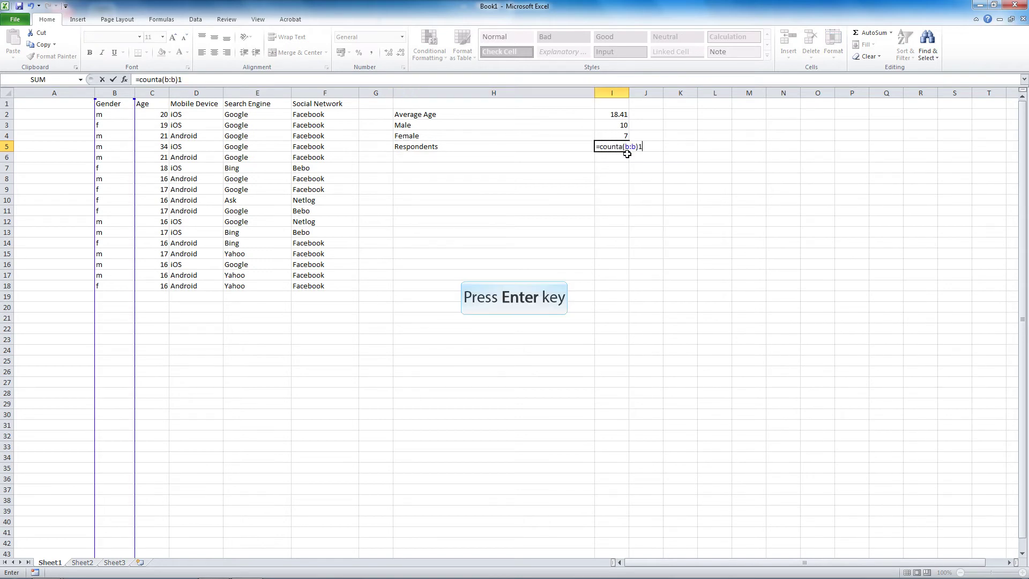
key("Return")
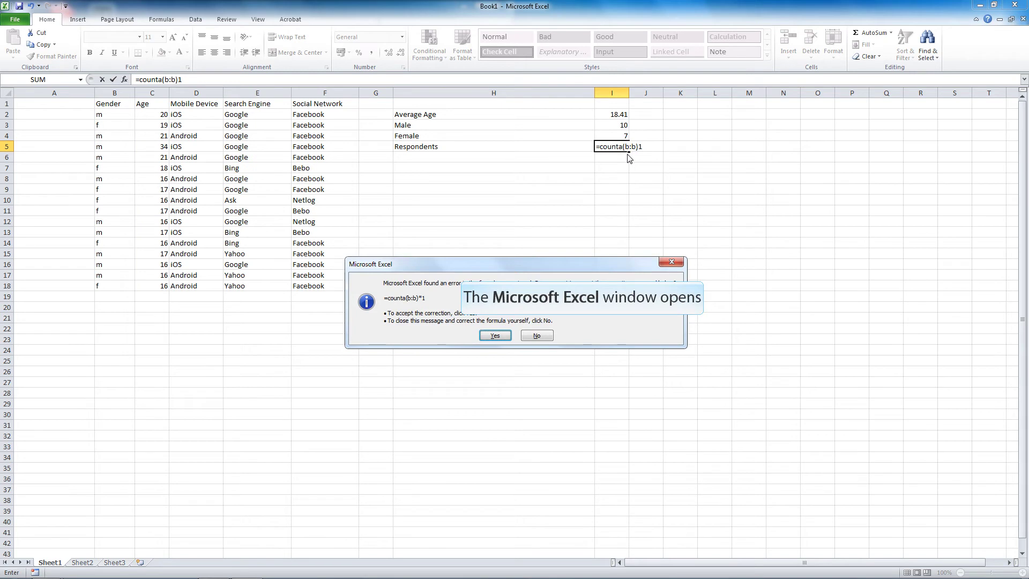
left_click(526, 338)
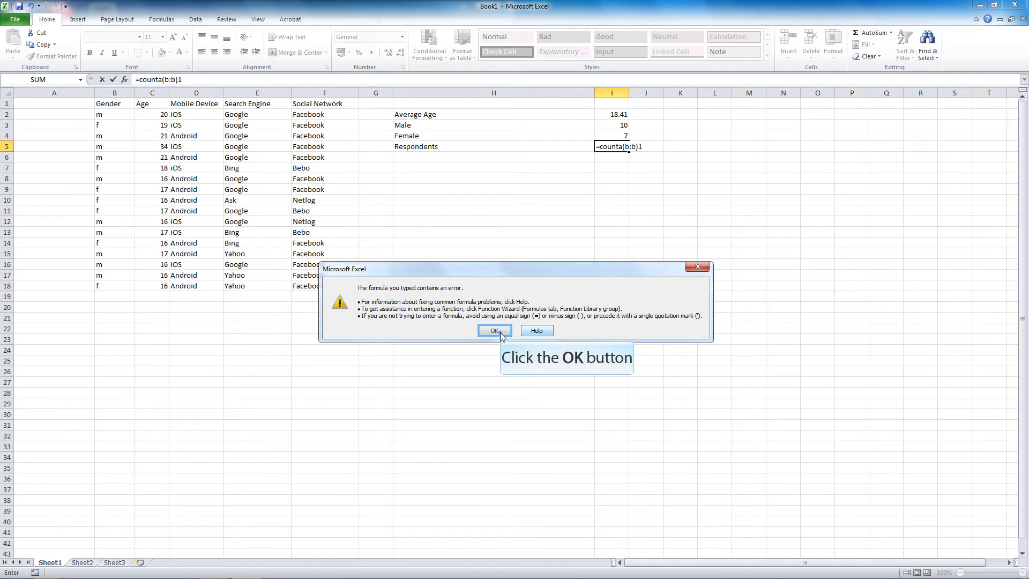
left_click(501, 333)
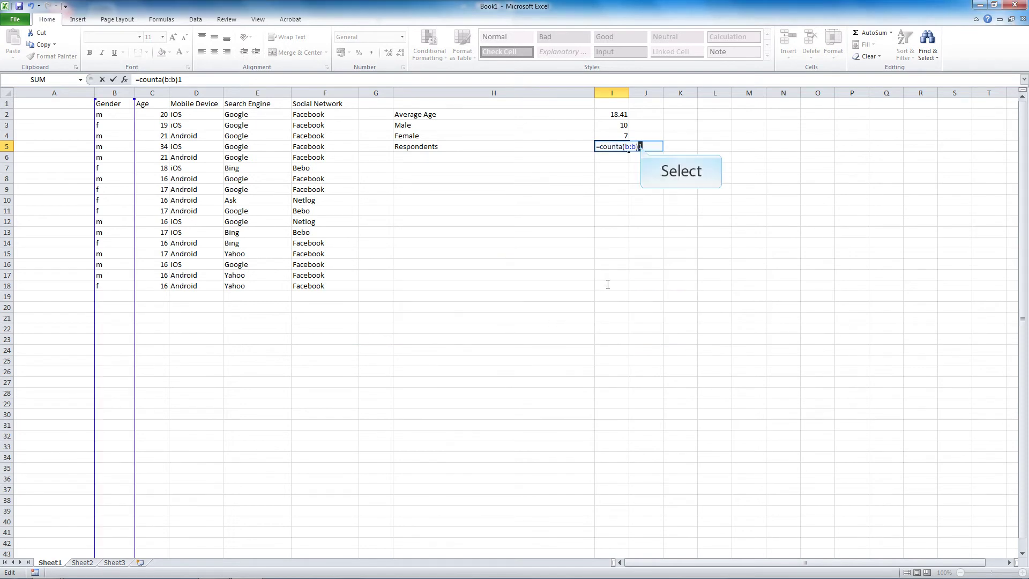
left_click(641, 146)
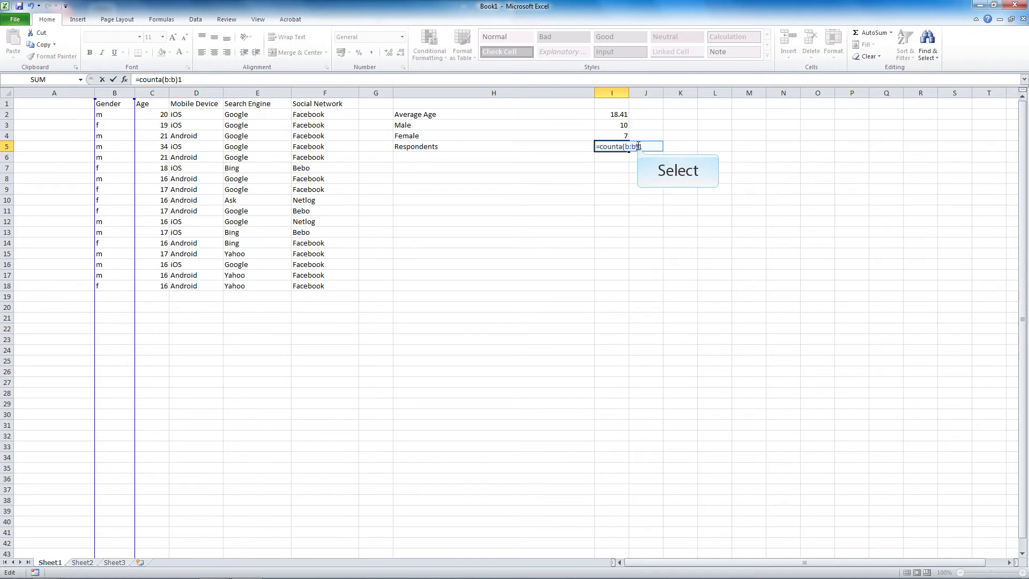
type("-")
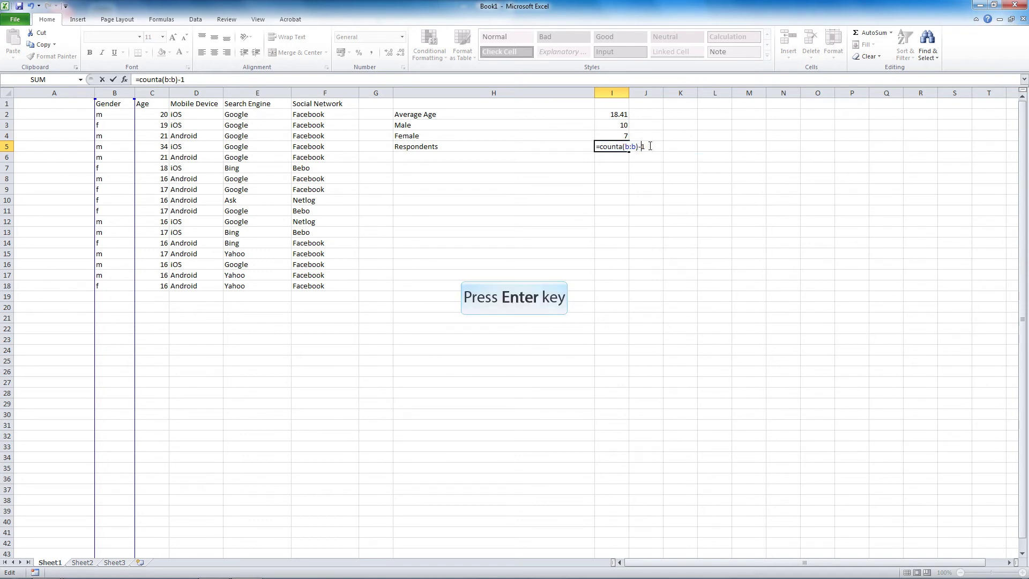
key("Return")
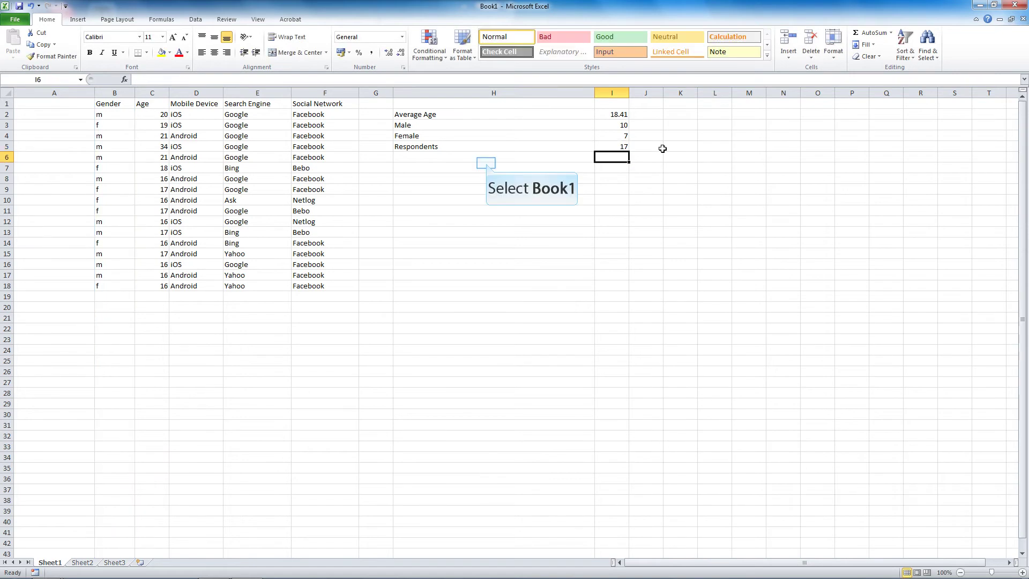
Step: Label H6 'Google' and count Google users in I6 with =countif(E:E,"Google"), giving 10
left_click(486, 163)
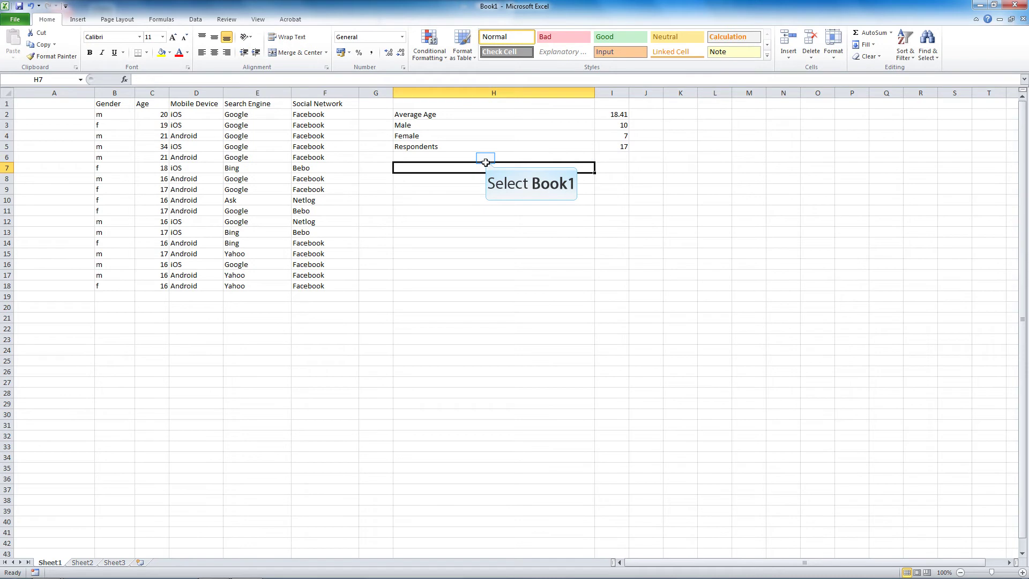
left_click(486, 159)
type("Google")
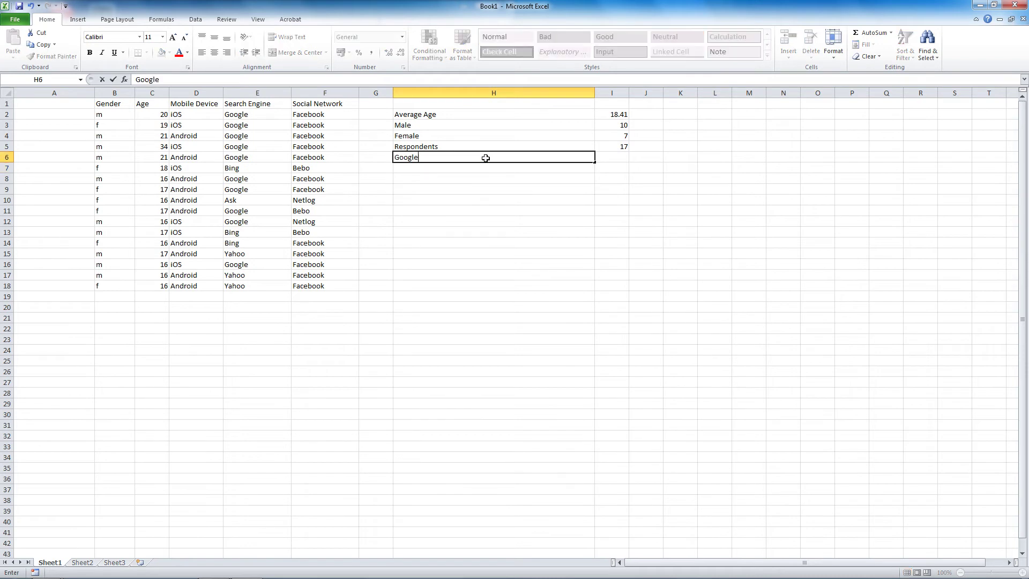
key("Tab")
type("=countif(E:E,\"Google\")")
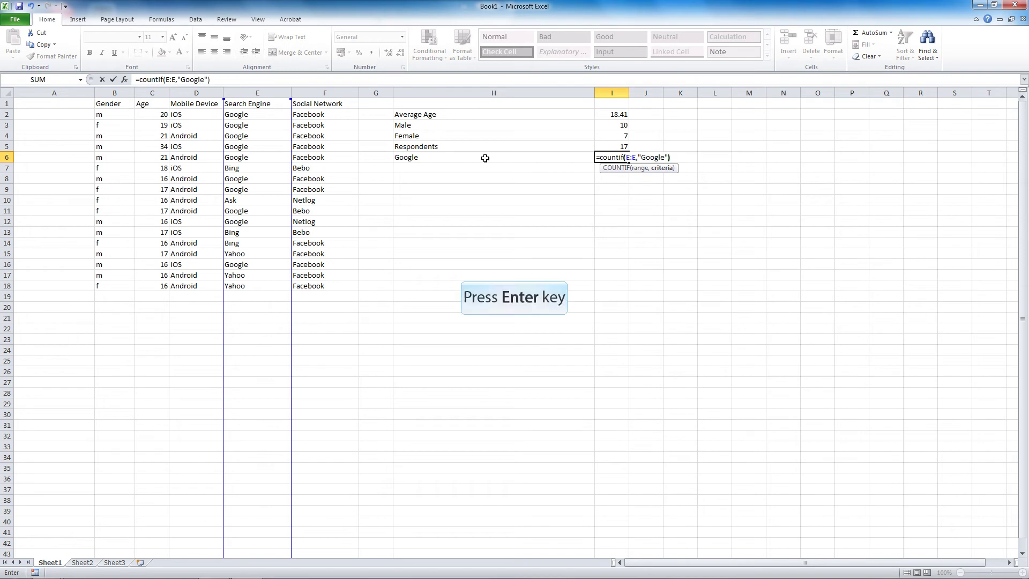
key("Return")
Step: Label H7 'Bing'
type("Bing")
key("Tab")
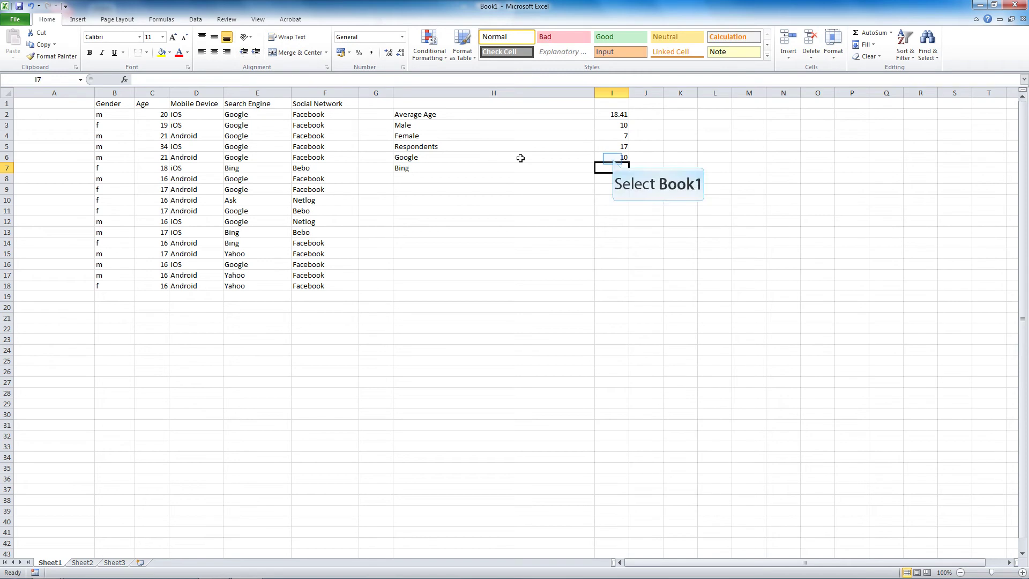
left_click(612, 159)
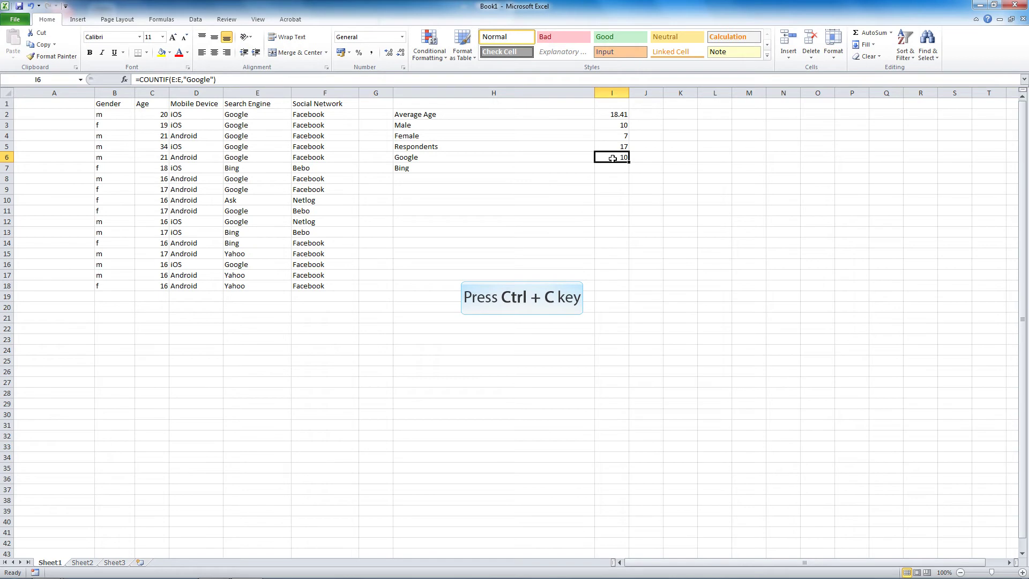
Step: Copy the Google COUNTIF formula from I6 into I7:I9
key("ctrl+c")
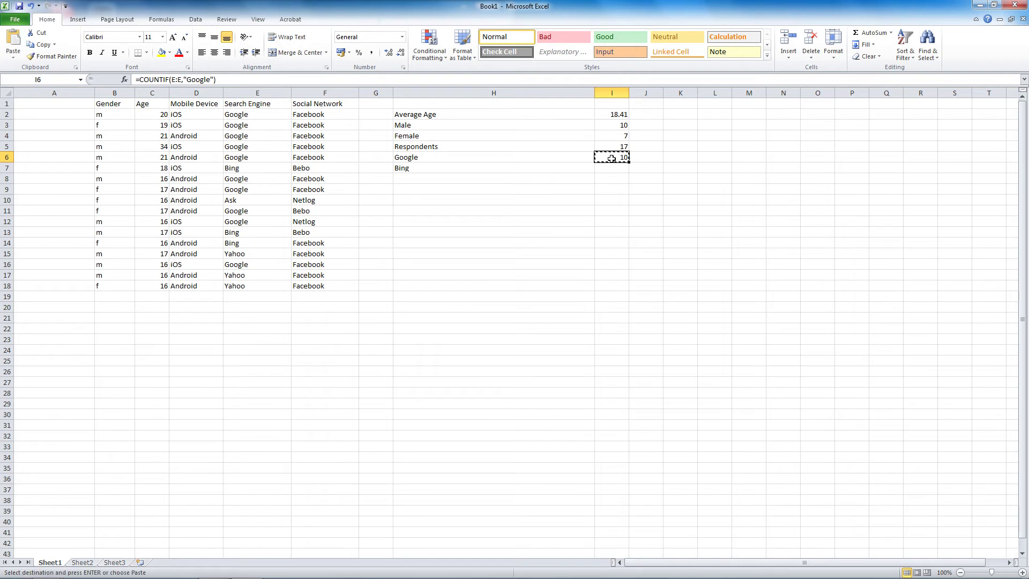
left_click_drag(611, 169, 610, 181)
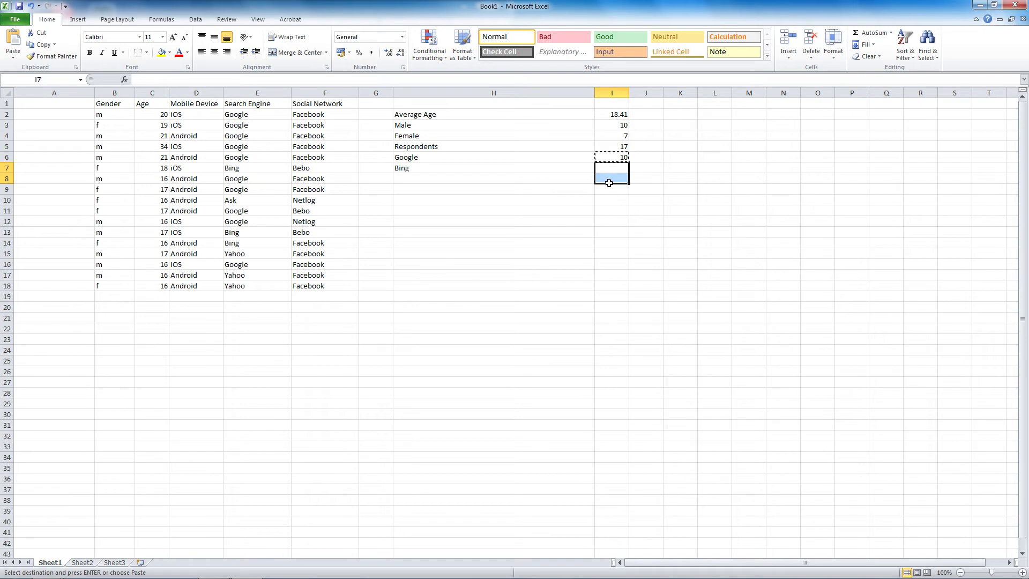
left_click_drag(609, 189, 609, 167)
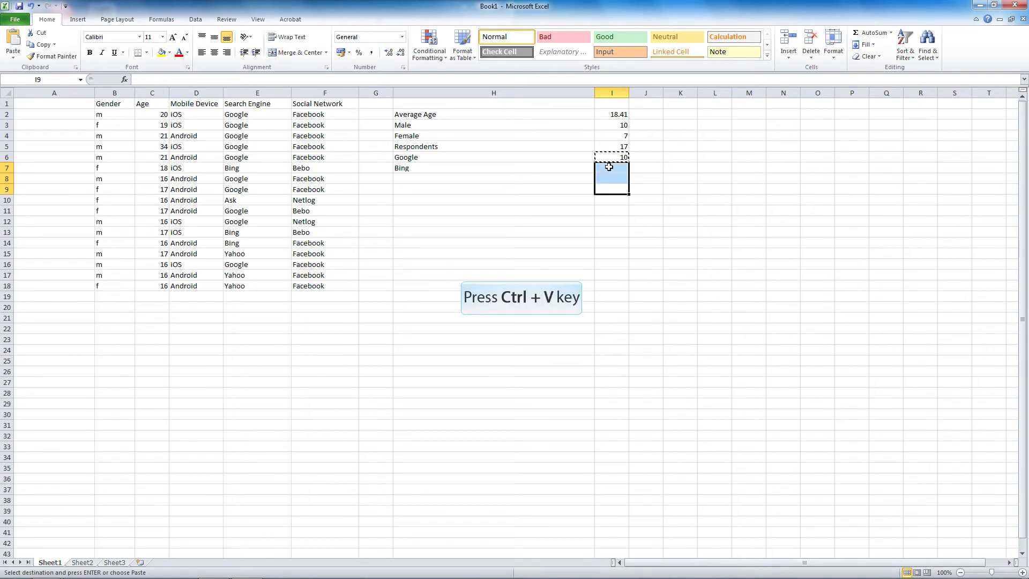
key("ctrl+v")
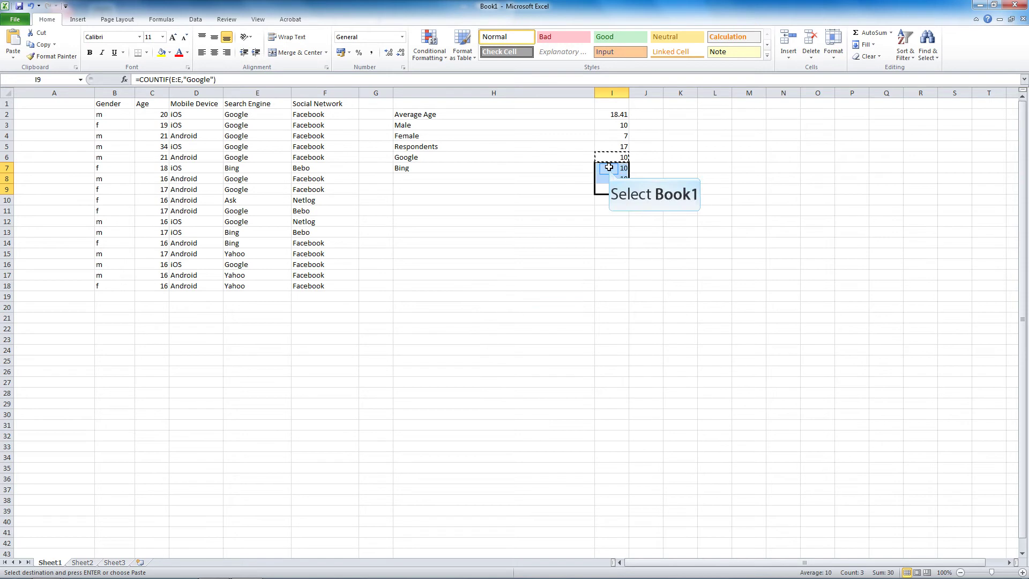
Step: Change the criteria in I7, I8 and I9 to Bing (3), Ask (1) and Yahoo (3)
left_click(609, 168)
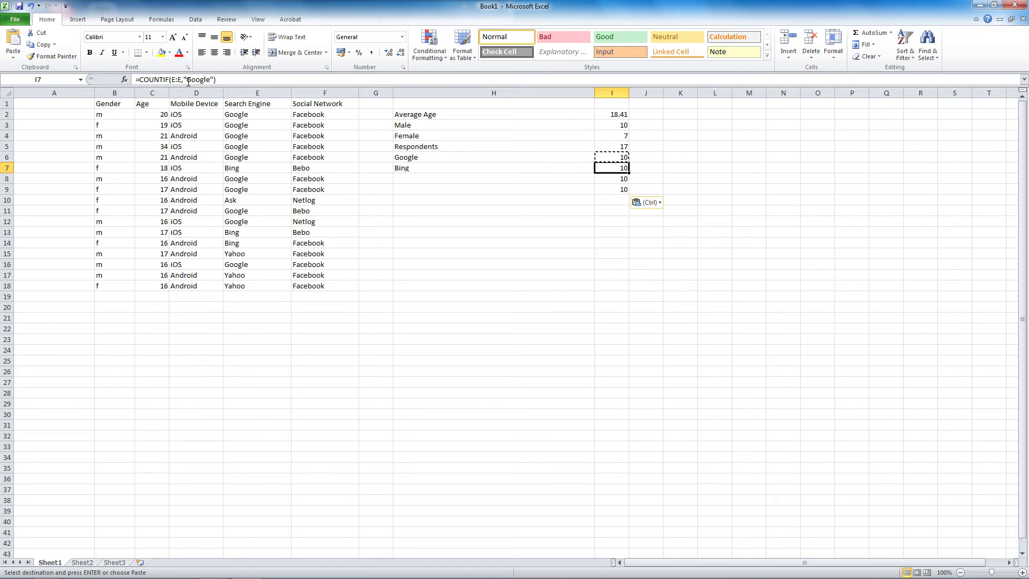
left_click_drag(188, 82, 196, 81)
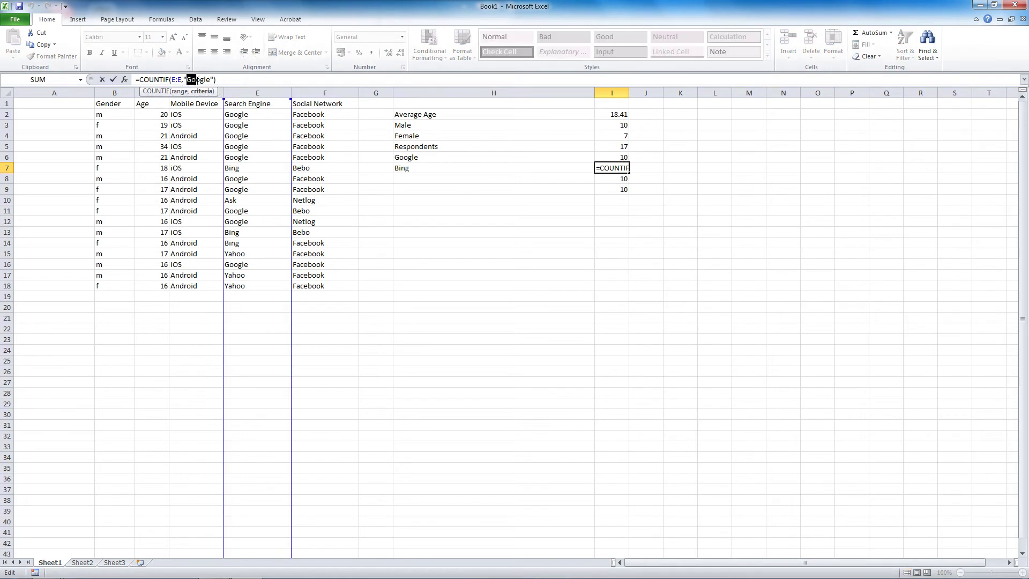
left_click_drag(213, 79, 187, 81)
type("Bing")
key("Return")
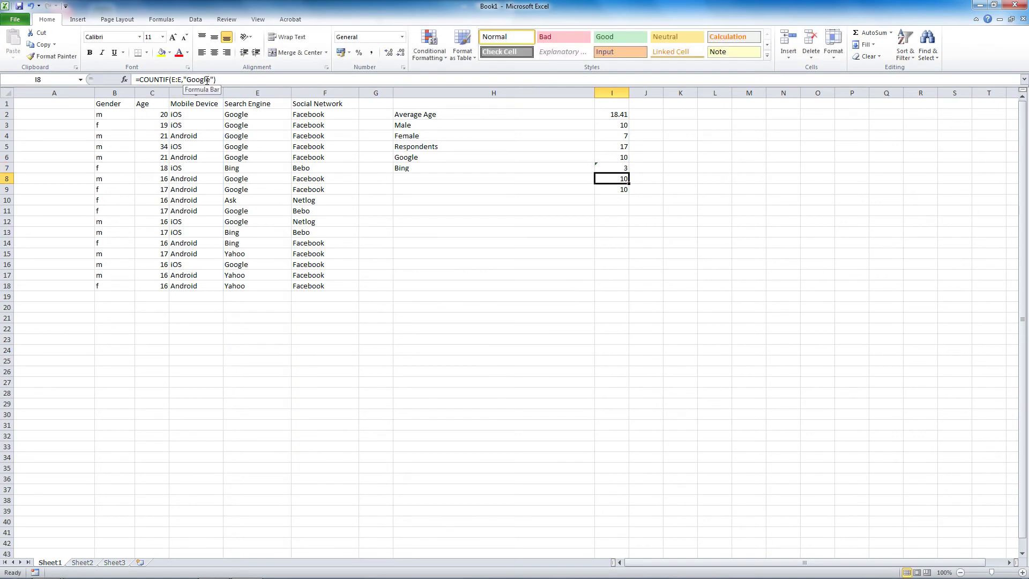
left_click_drag(211, 79, 187, 79)
type("Ask")
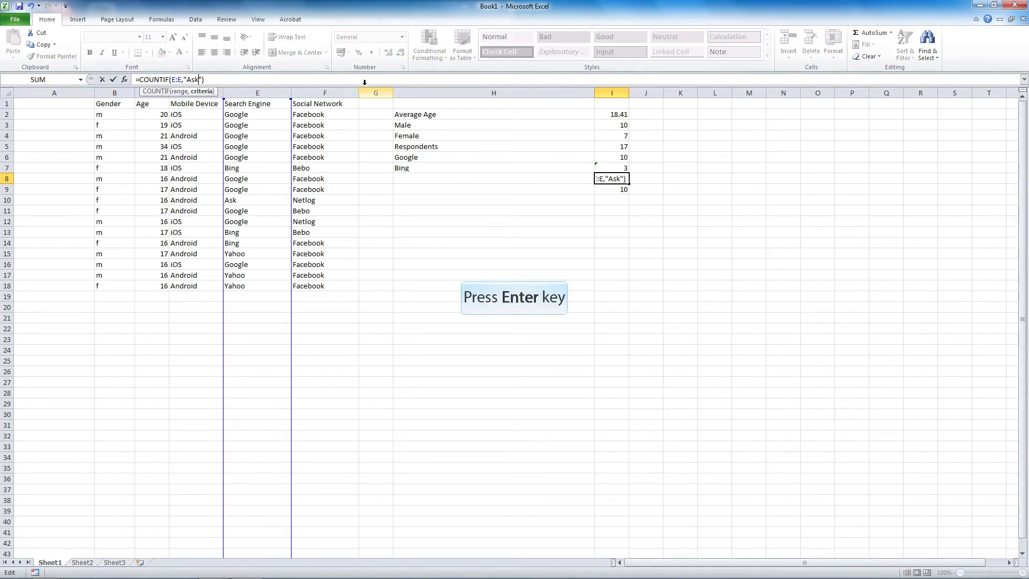
key("Return")
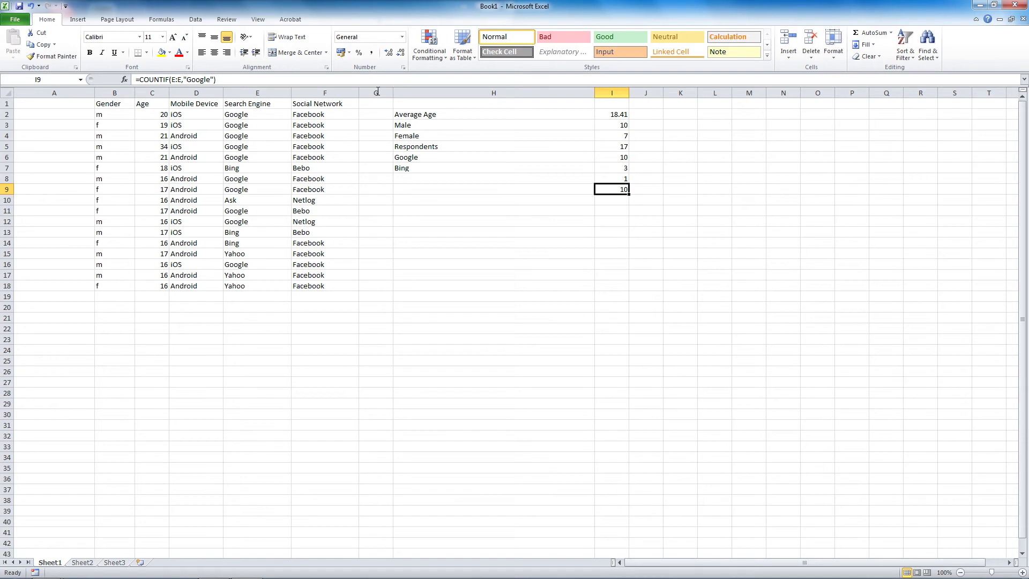
left_click_drag(212, 79, 187, 80)
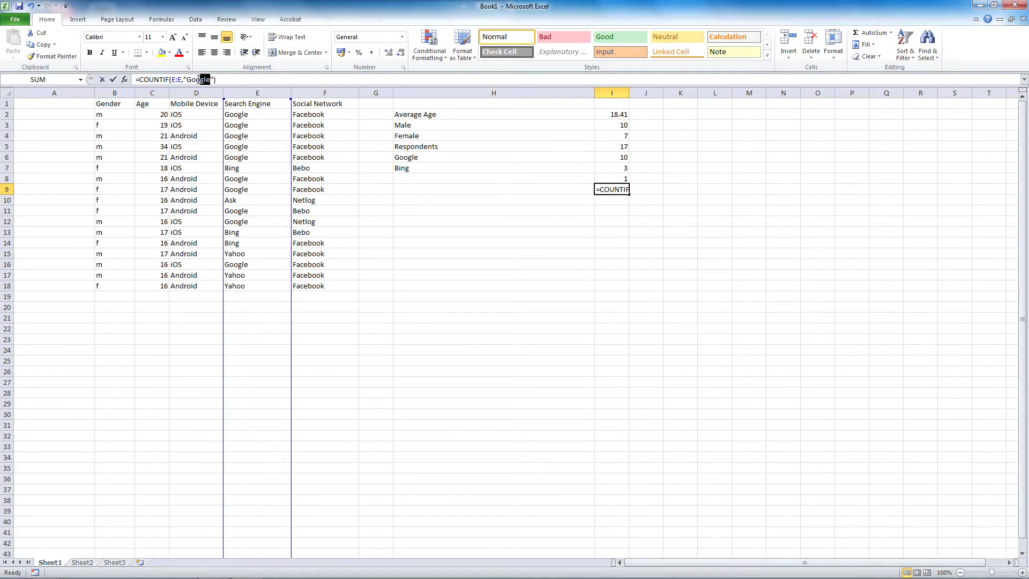
type("Yahoo")
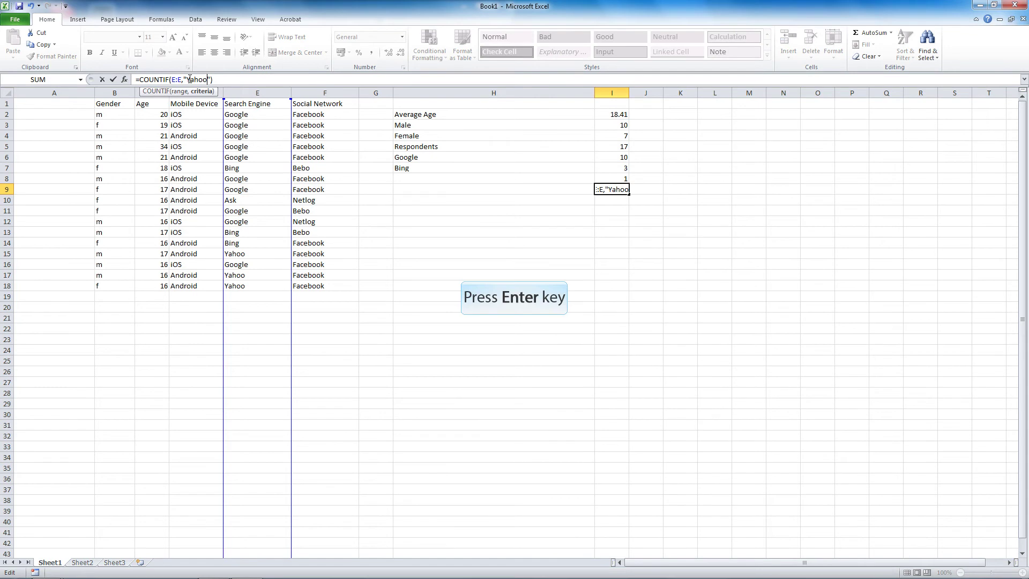
key("Return")
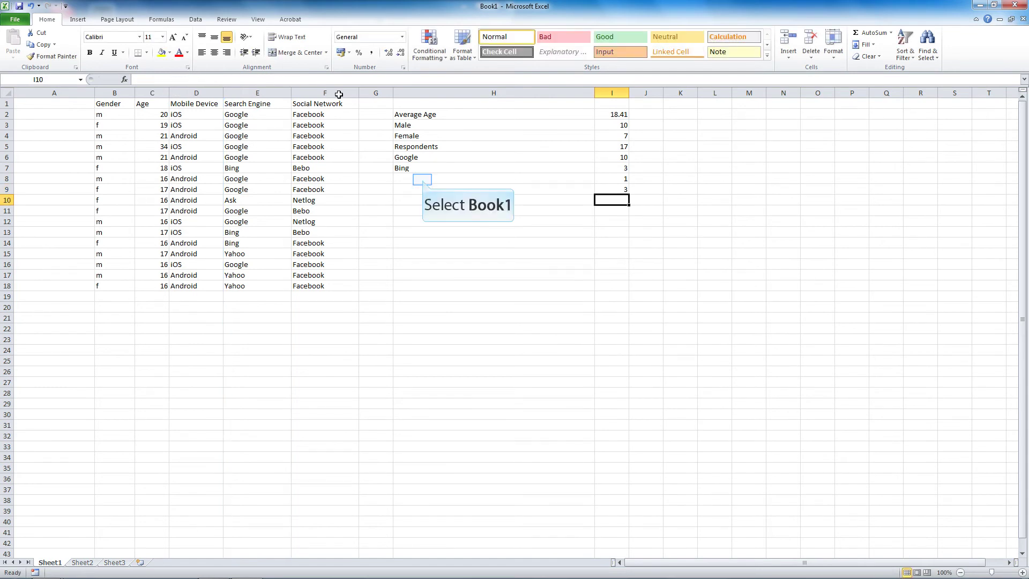
Step: Label H8 'Ask' and H9 'Yahoo'
left_click(422, 179)
type("Ask")
key("Return")
type("Yahoo")
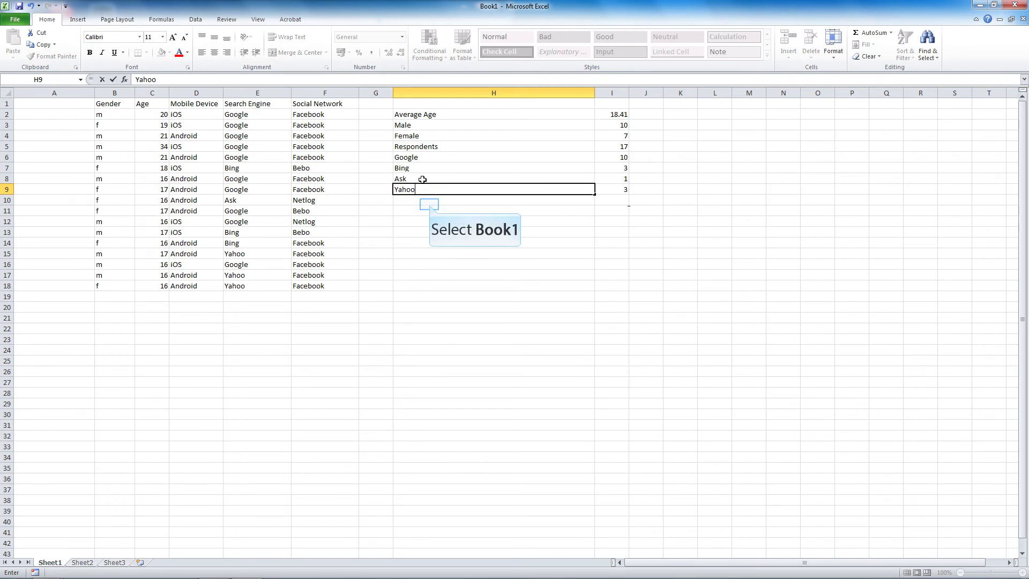
left_click(430, 204)
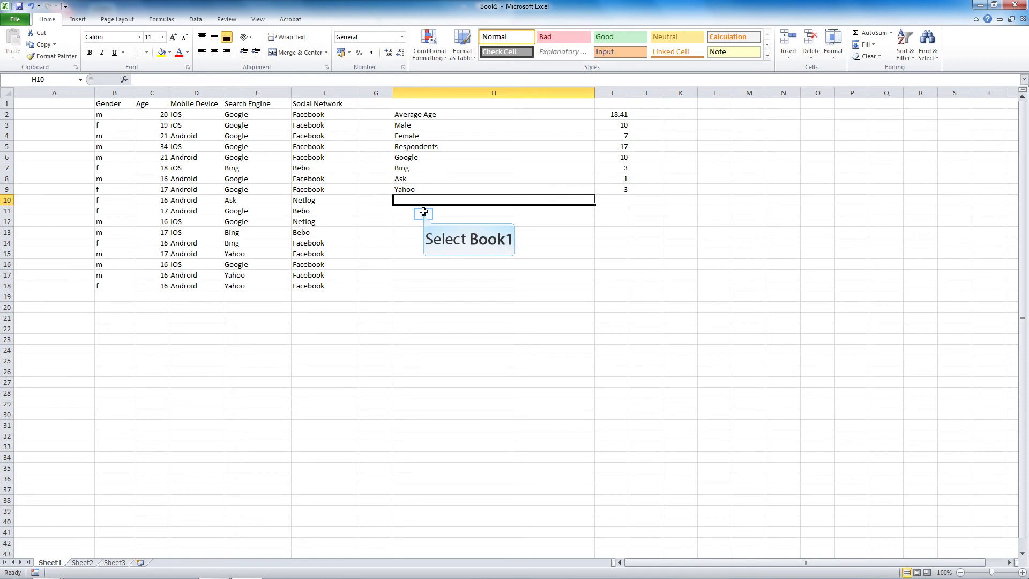
Step: Label H11 'Male+Google+Facebook'
left_click(423, 214)
type("Male Google Facebook")
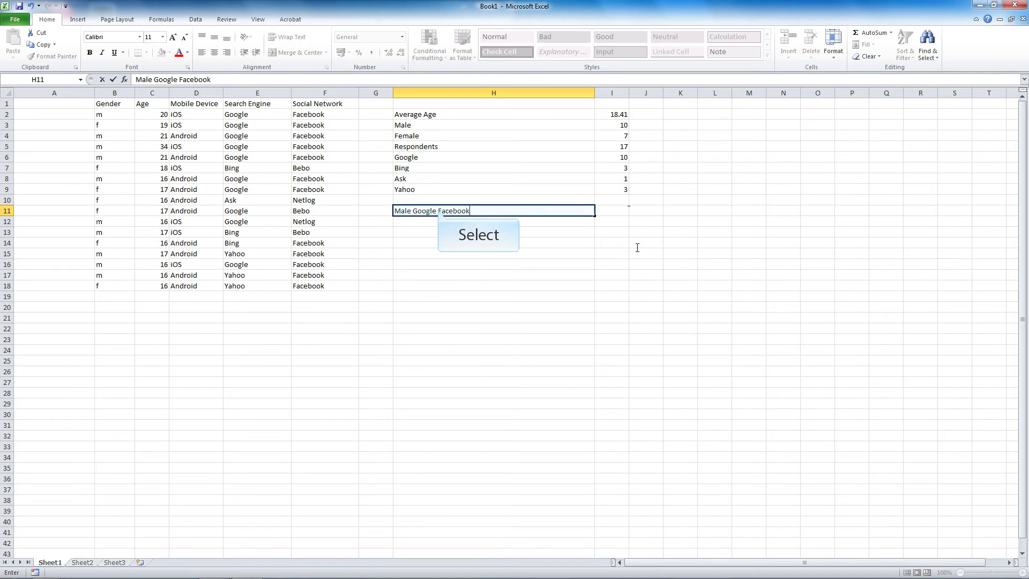
left_click(438, 211)
key("BackSpace")
type("+")
key("Left")
key("Left")
key("BackSpace")
type("+")
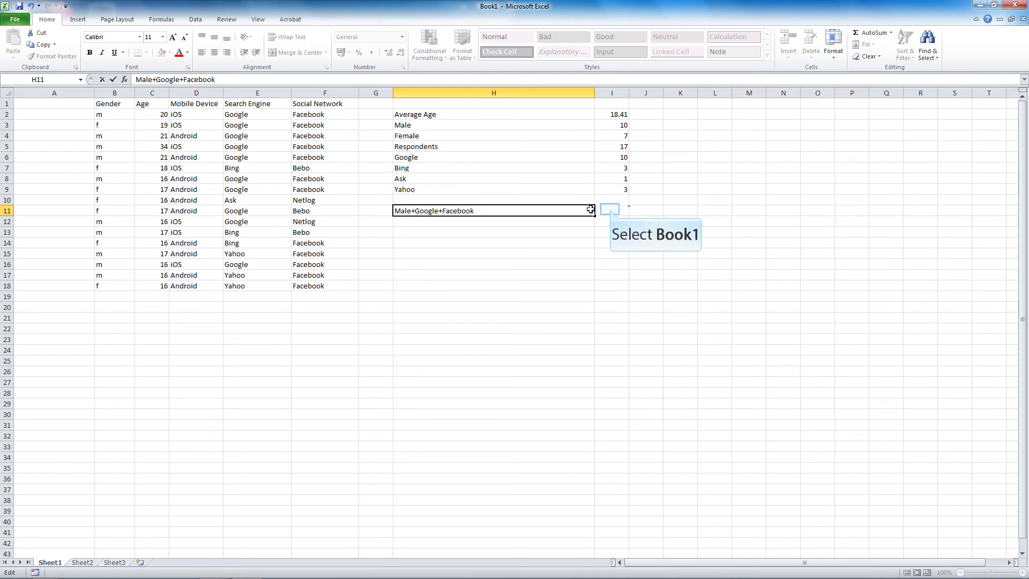
Step: Enter =countifs(B:B,"m",E:E,"Google",F:F,"Facebook") in I11, giving 6
left_click(610, 210)
type("=cou")
type("ntifs(B:B,\"m\",D:D,")
key("BackSpace")
key("BackSpace")
key("BackSpace")
type("E:E")
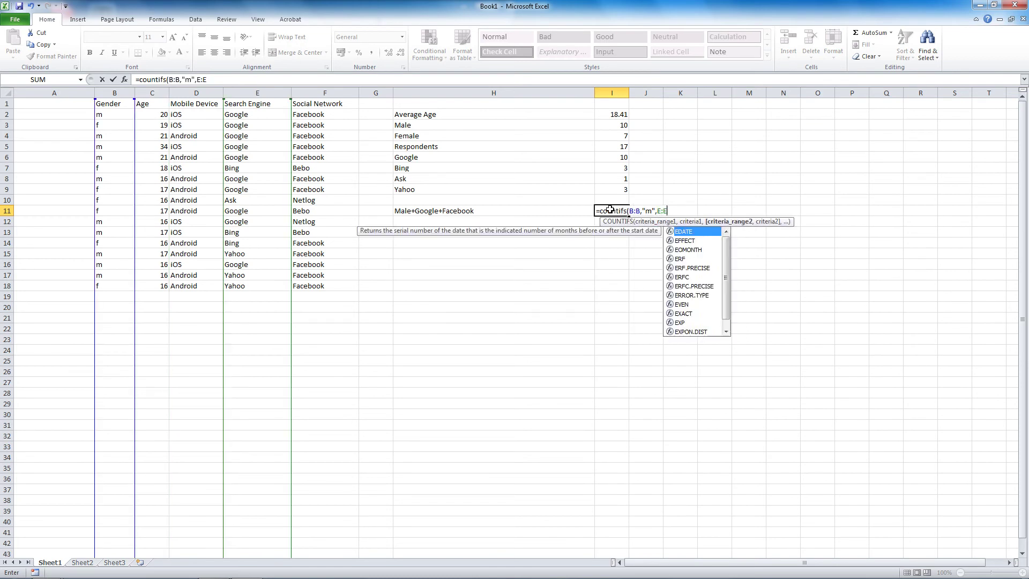
type(",\"Google\",F:F")
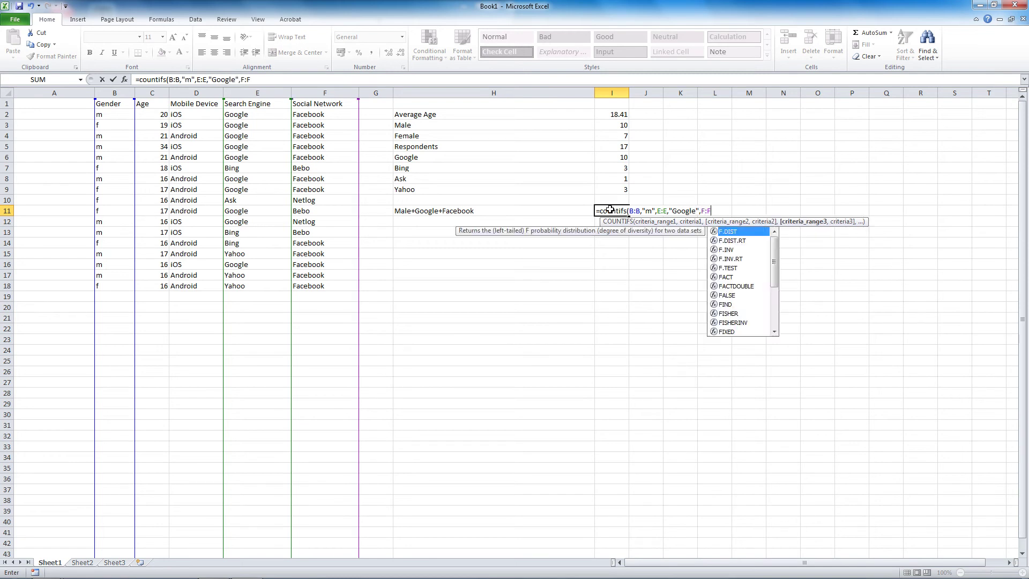
type(",\"Facebook\")")
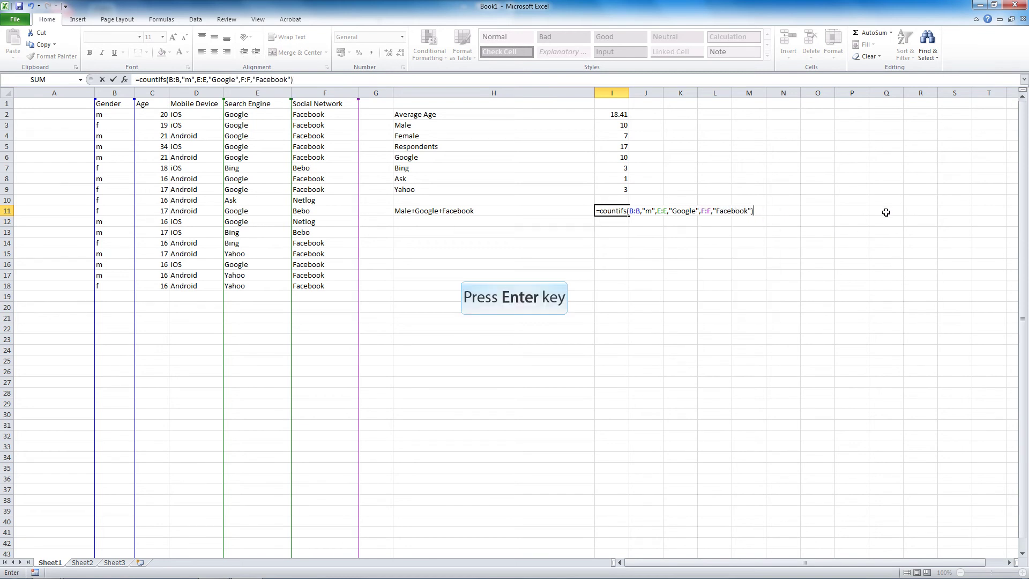
key("Return")
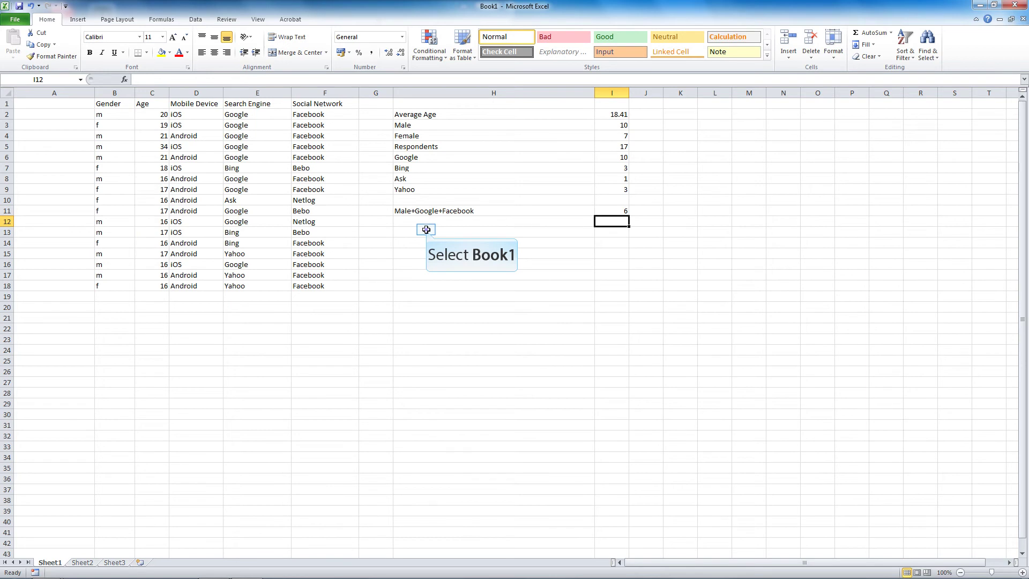
Step: Label H13 'Under18' and enter =countif(C:C,"<18") in I13, giving 11
left_click(426, 230)
type("Under18")
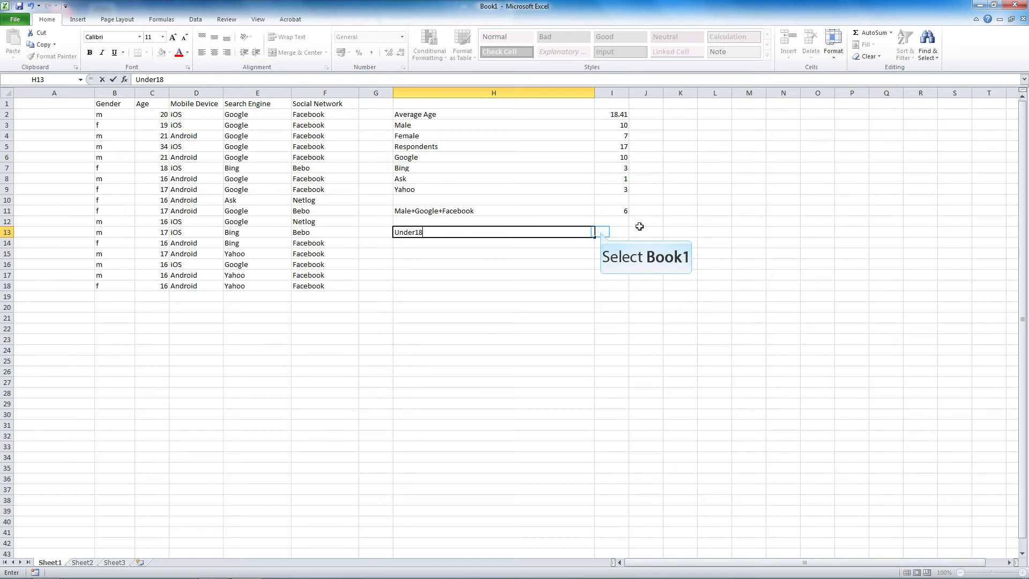
left_click(601, 231)
type("=countif(C:C,\"<18\")")
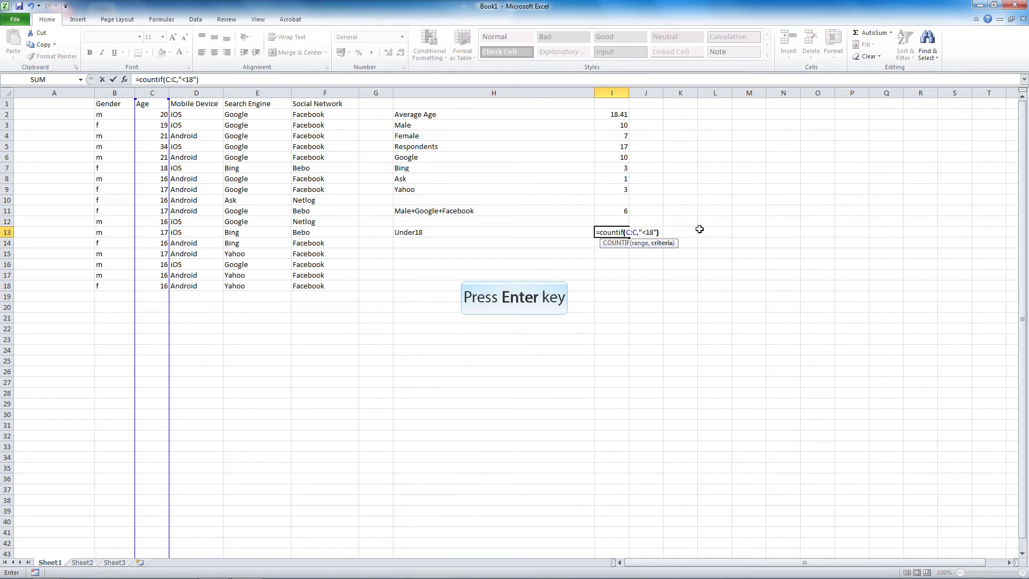
key("Return")
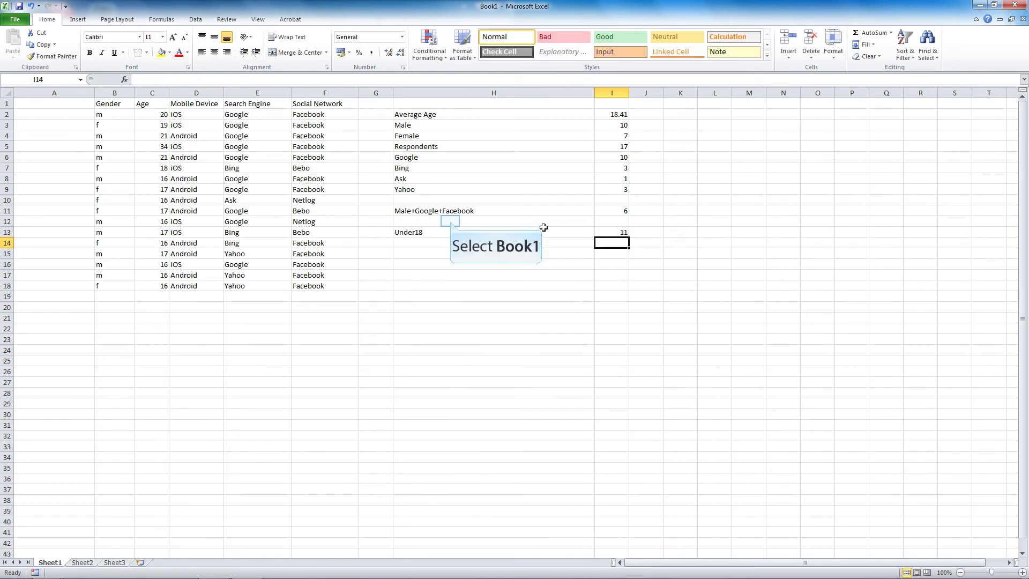
Step: Label H12 'Female+iOS+Bebo'
left_click(452, 221)
type("Female+iOS+Bebo")
key("Tab")
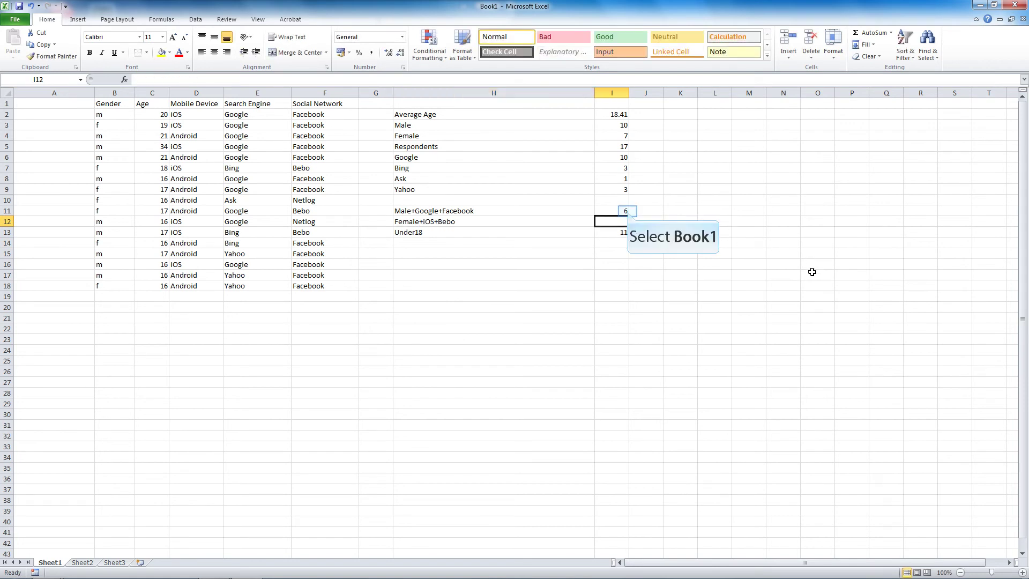
Step: Copy the Male+Google+Facebook COUNTIFS formula from I11 into I12
left_click(627, 212)
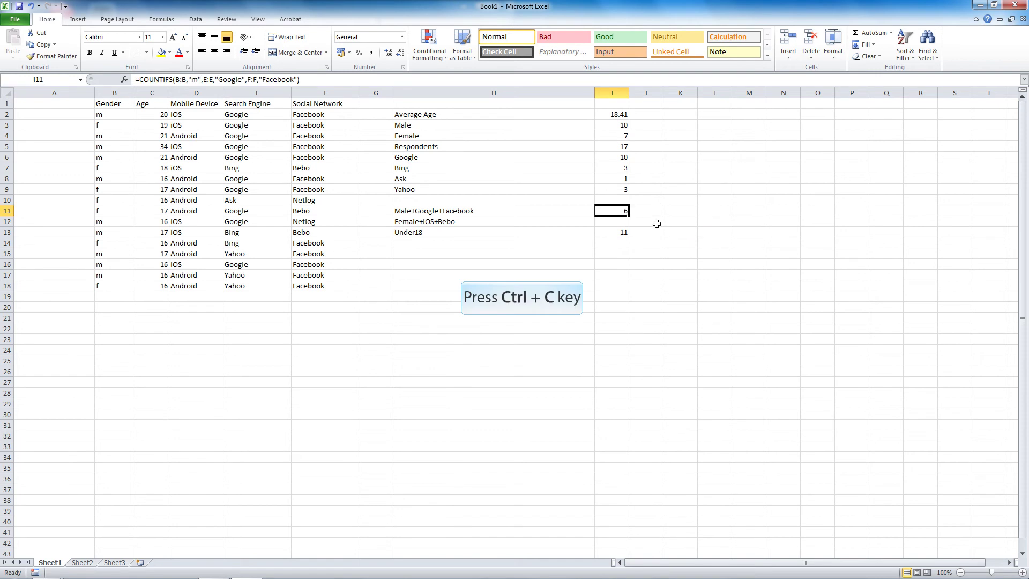
key("ctrl+c")
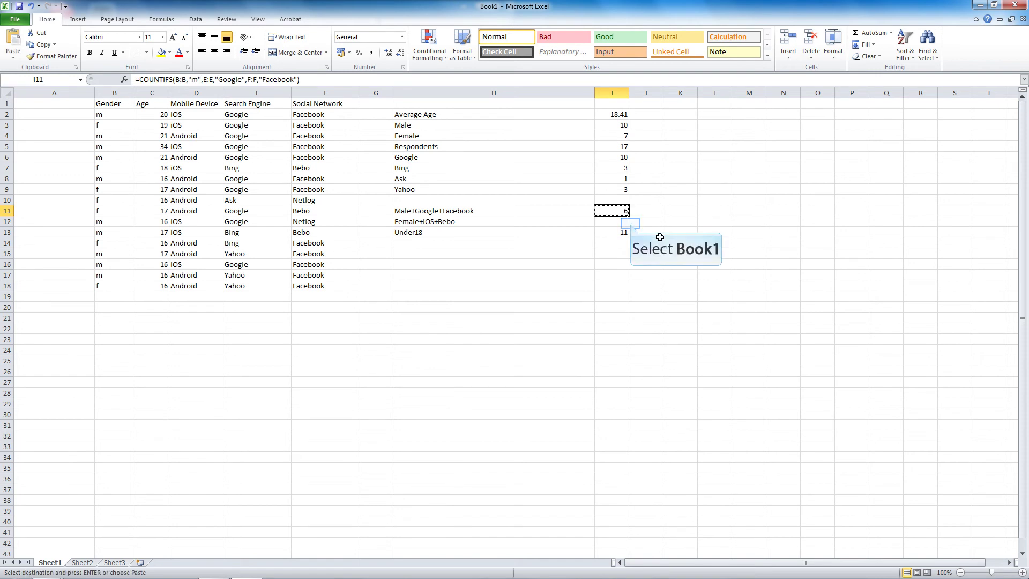
left_click(630, 223)
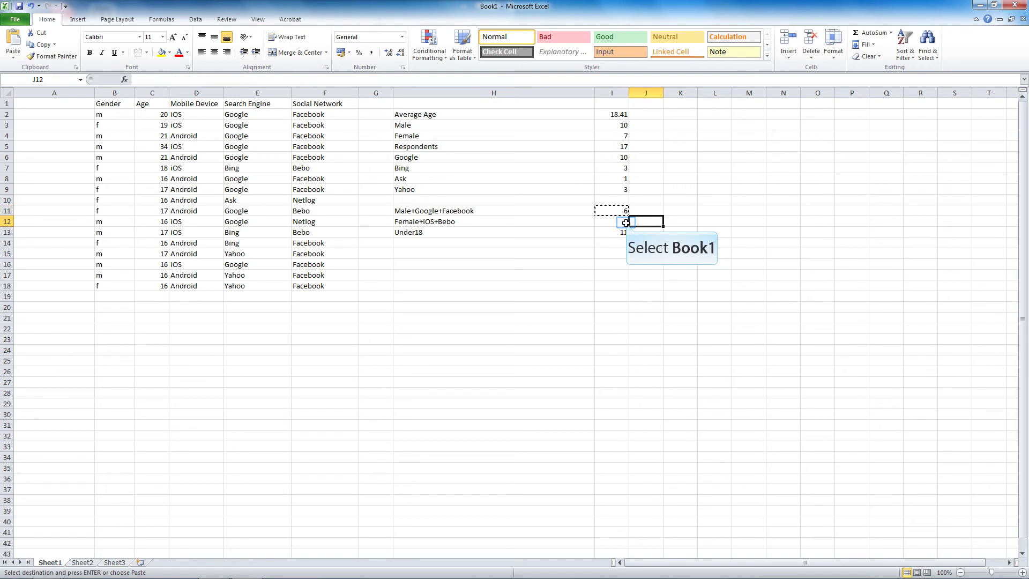
left_click(625, 222)
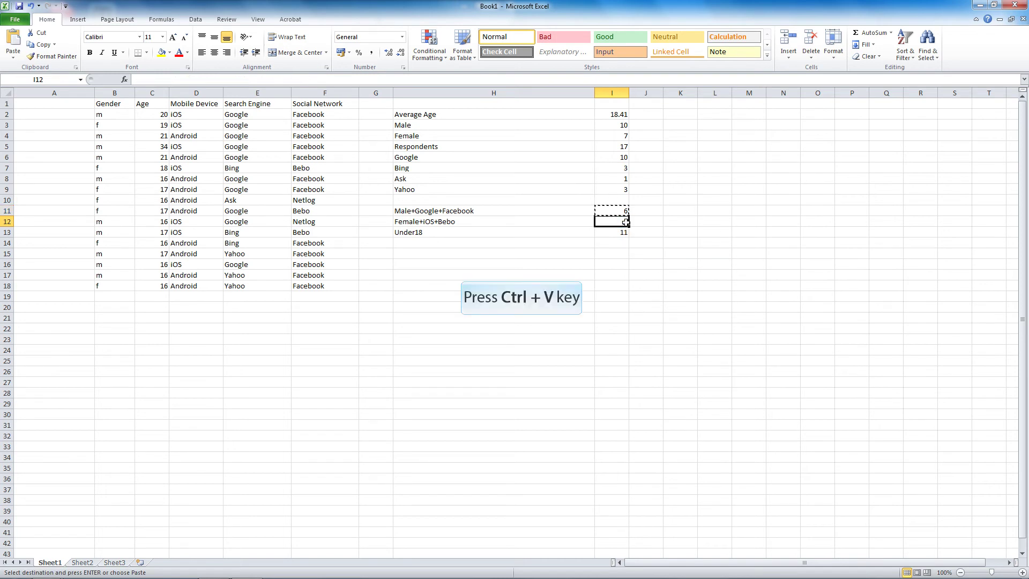
key("ctrl+v")
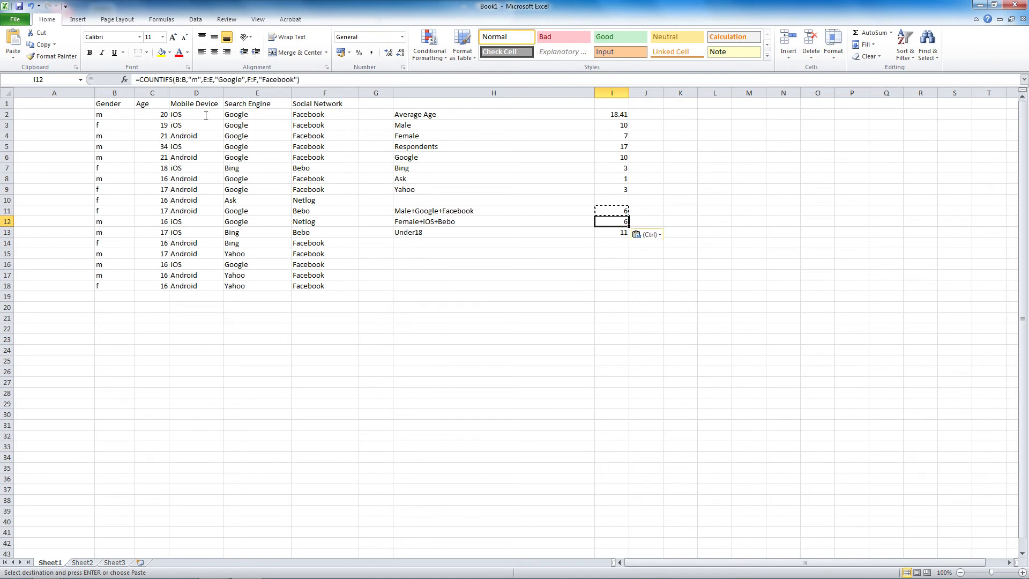
Step: Edit I12's formula to =COUNTIFS(B:B,"f",D:D,"iOS",F:F,"Bebo") and enter it
double_click(198, 80)
type("f")
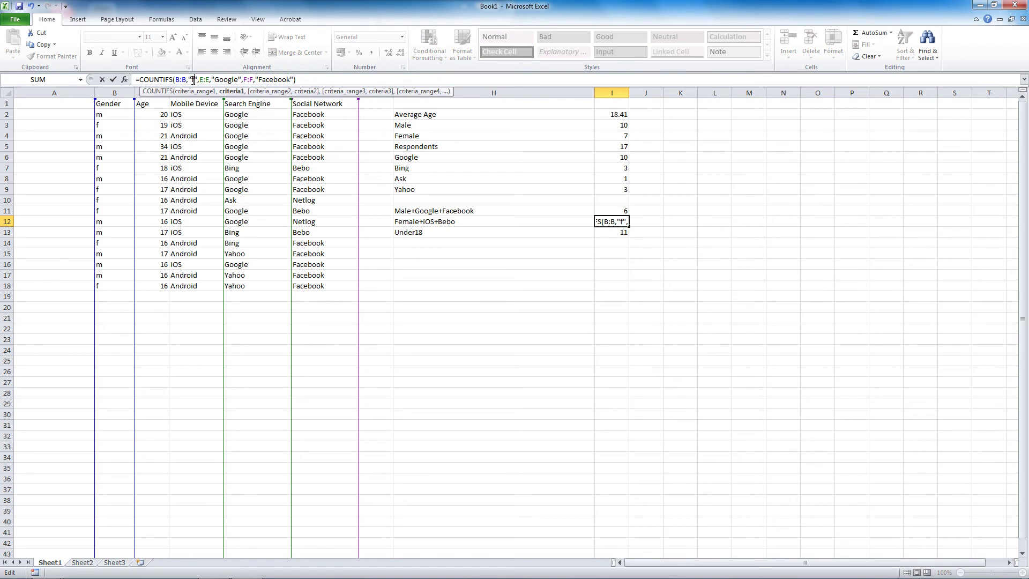
key("Right")
key("Right")
key("Right")
key("BackSpace")
key("BackSpace")
key("BackSpace")
type("D:D")
key("Right")
key("Right")
key("Right")
key("Right")
key("Right")
key("Right")
key("BackSpace")
key("BackSpace")
key("BackSpace")
key("BackSpace")
key("BackSpace")
key("BackSpace")
type("iOS")
key("Right")
key("Right")
key("Right")
key("Right")
key("Right")
key("Right")
key("Right")
key("Right")
key("Right")
key("Right")
key("Right")
key("Right")
key("BackSpace")
key("BackSpace")
key("BackSpace")
key("BackSpace")
key("BackSpace")
key("BackSpace")
key("BackSpace")
type("Bebo")
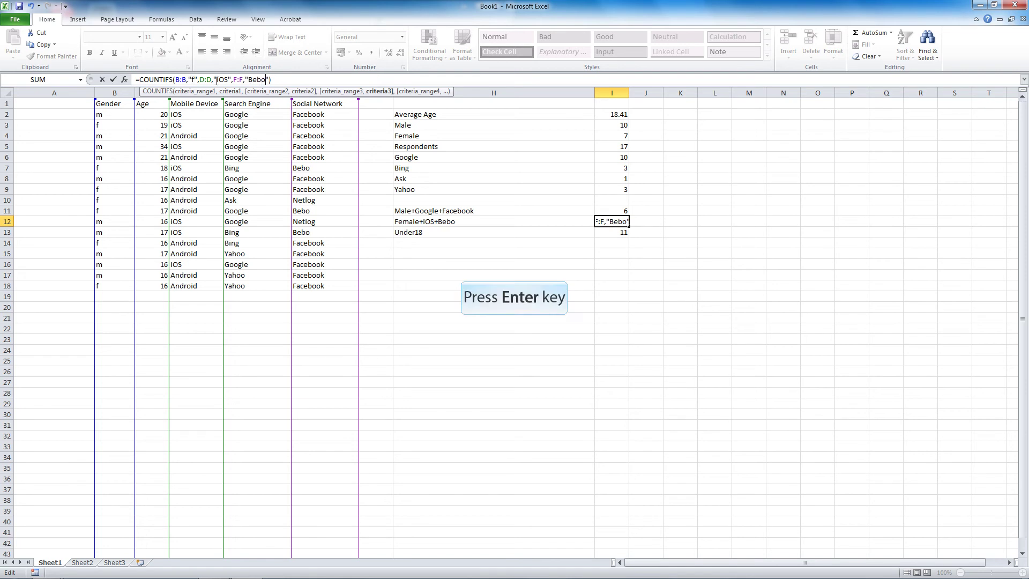
key("Return")
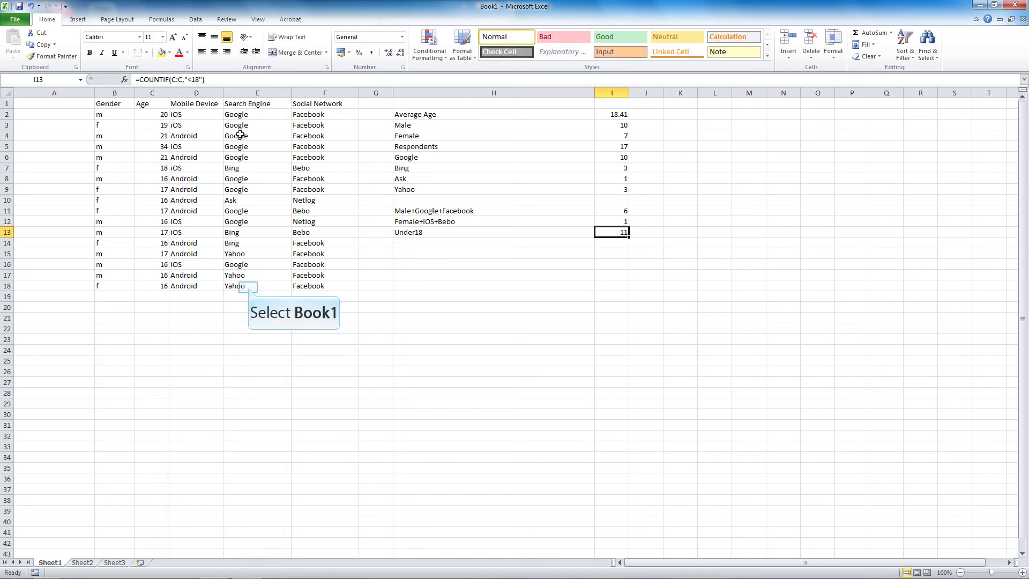
Step: Select Search Engine column E and open the Conditional Formatting Rules Manager, moved off the data
left_click(248, 287)
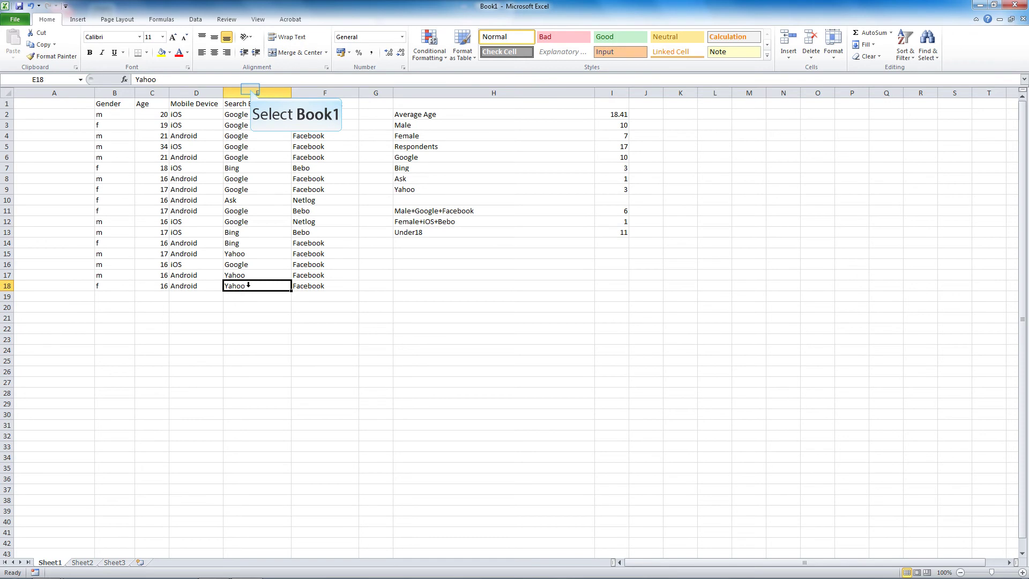
left_click(252, 93)
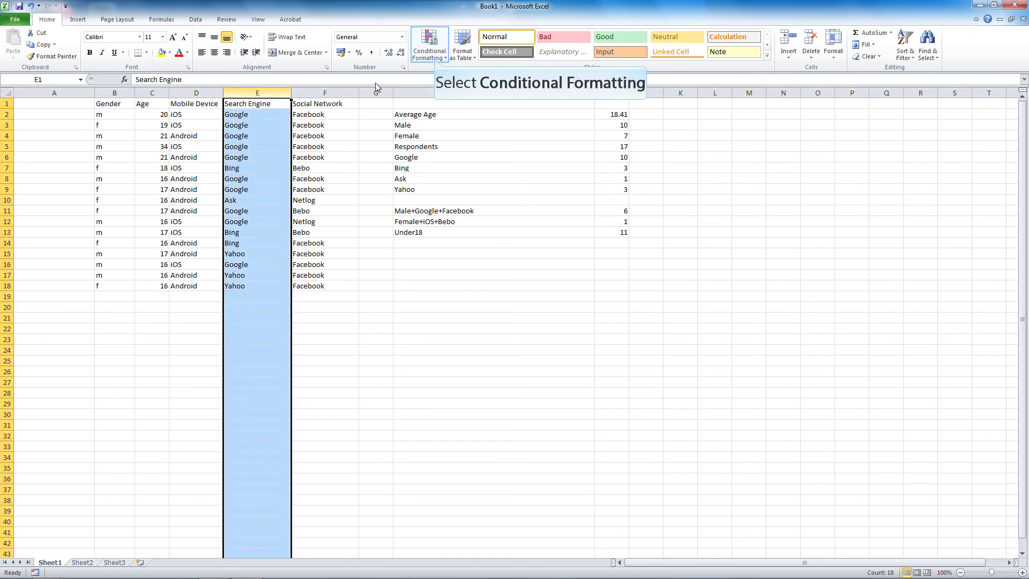
left_click(430, 53)
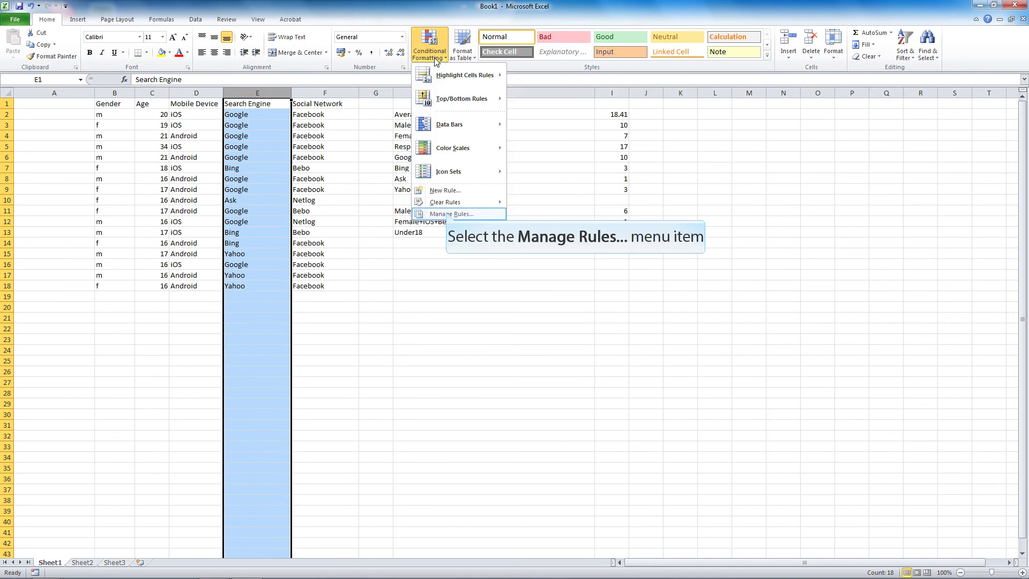
left_click(449, 214)
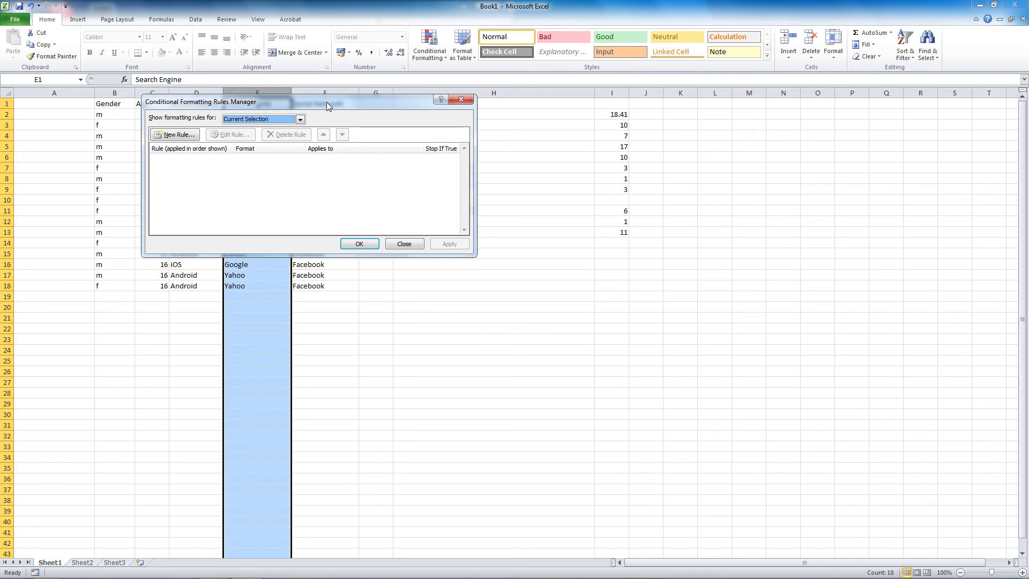
left_click_drag(327, 105, 560, 149)
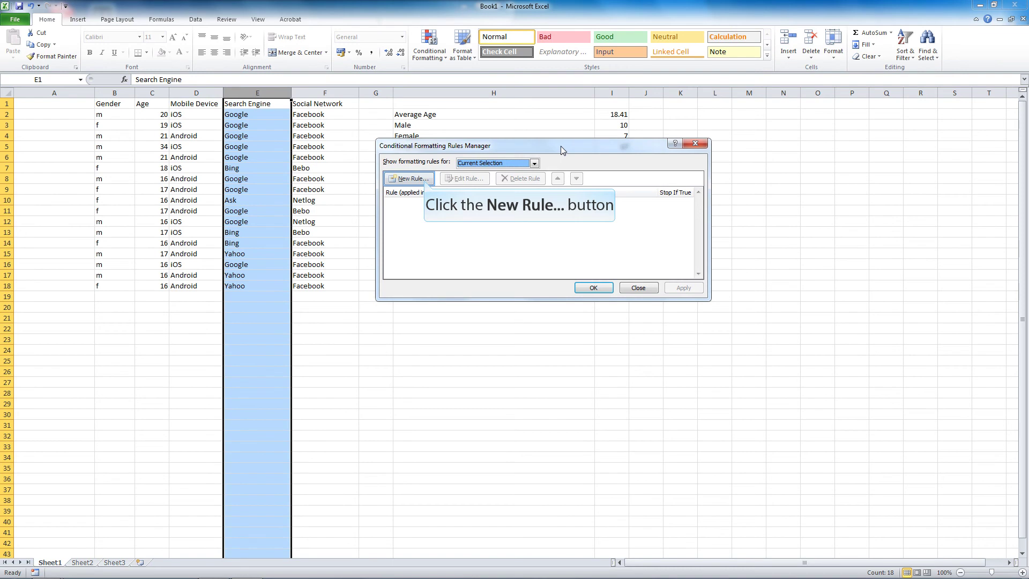
Step: Start a new 'Format only cells that contain' rule and open its 'between' operator list
left_click(411, 179)
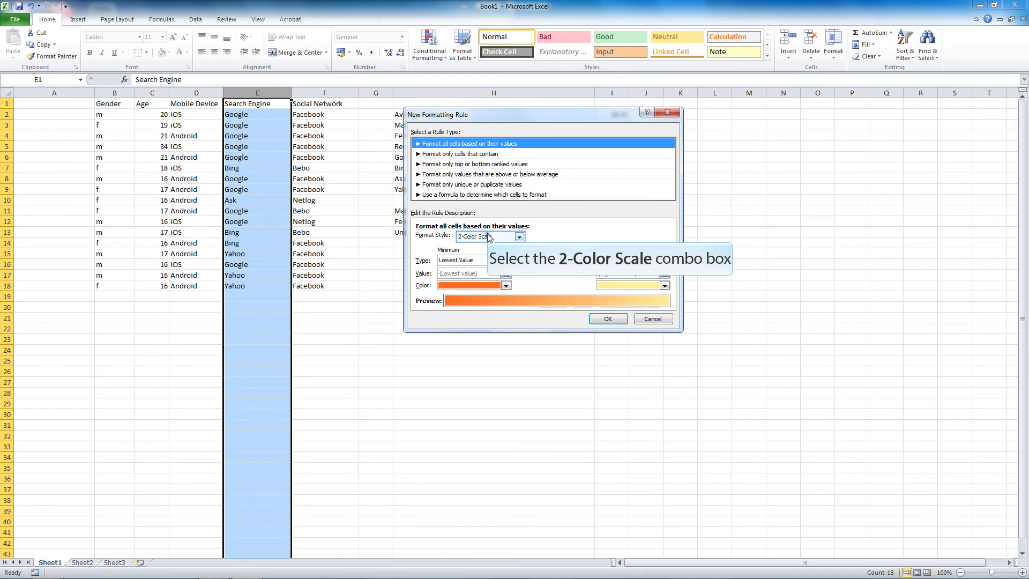
left_click(489, 237)
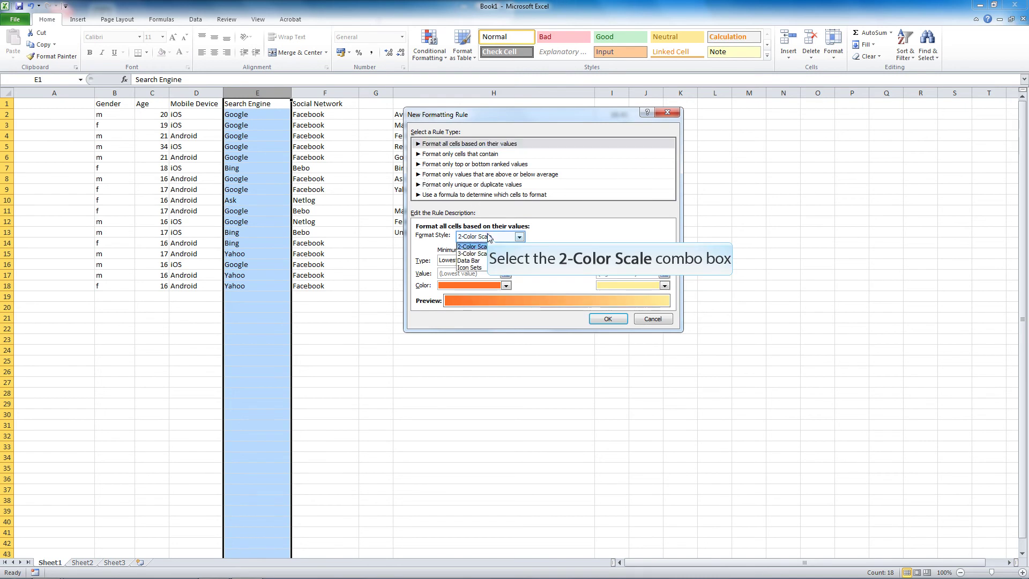
left_click(489, 237)
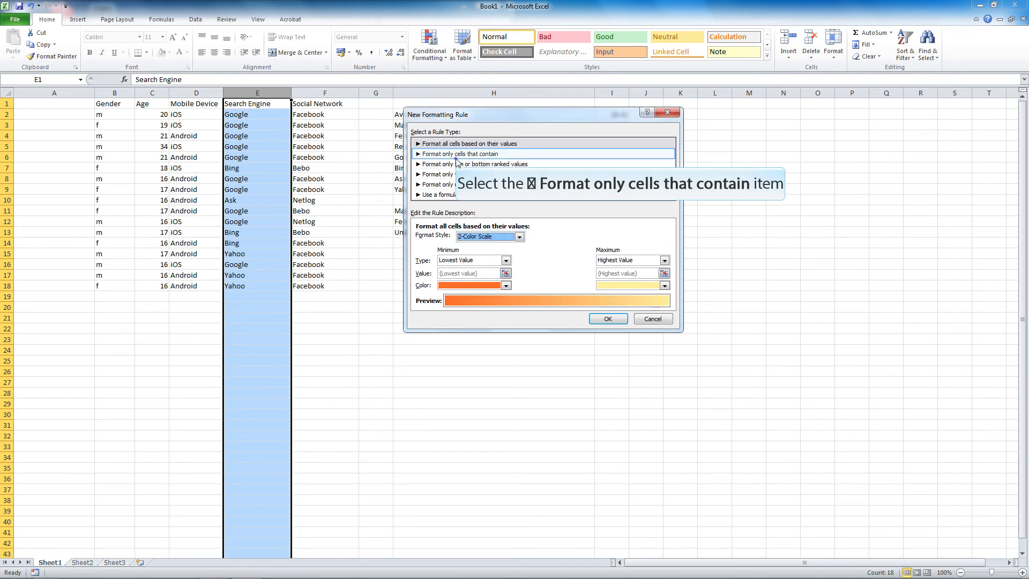
left_click(458, 157)
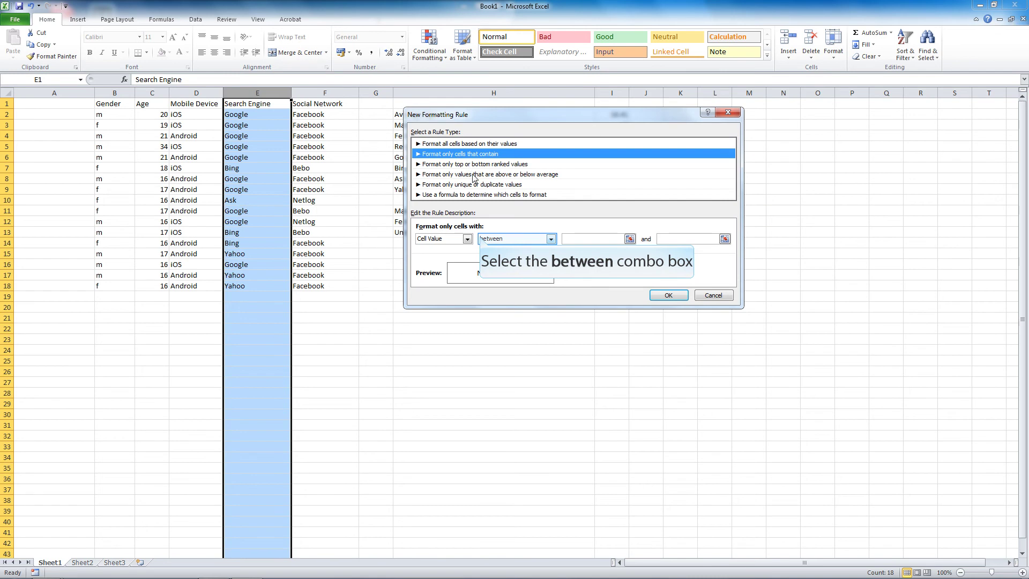
left_click(482, 240)
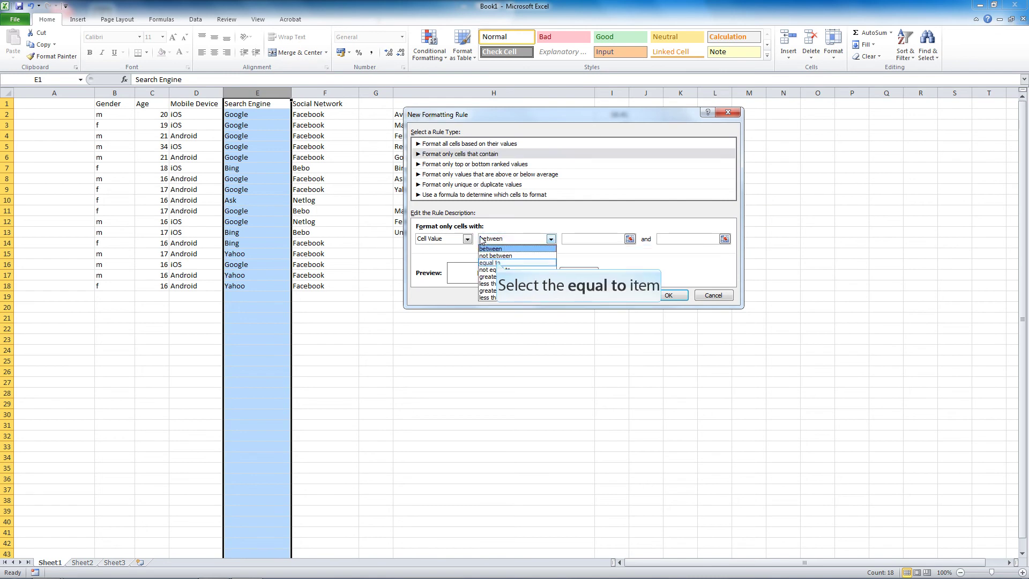
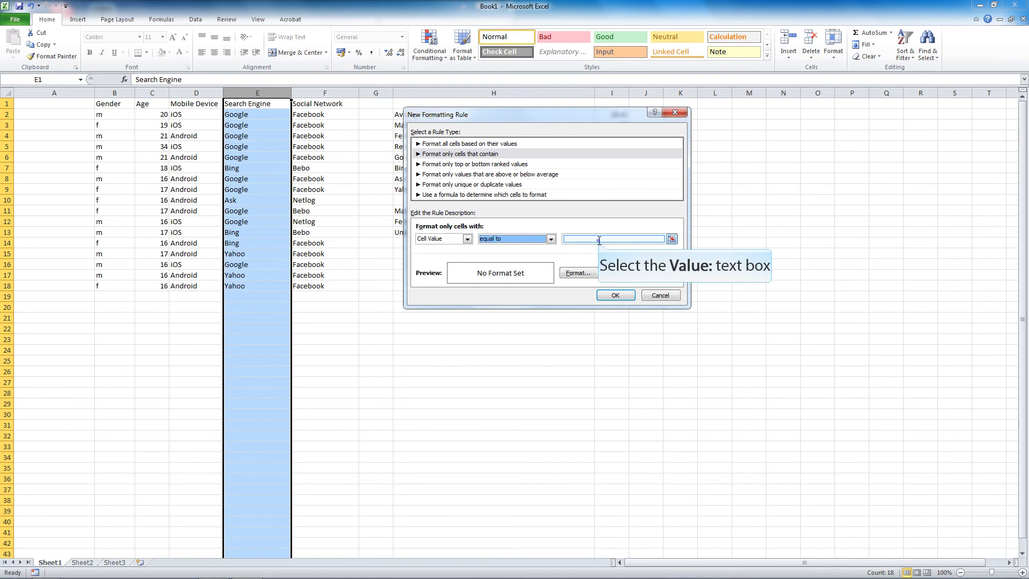
Step: Make the rule match cell values equal to Google, then open the Format Cells choices
left_click(600, 241)
type("Google")
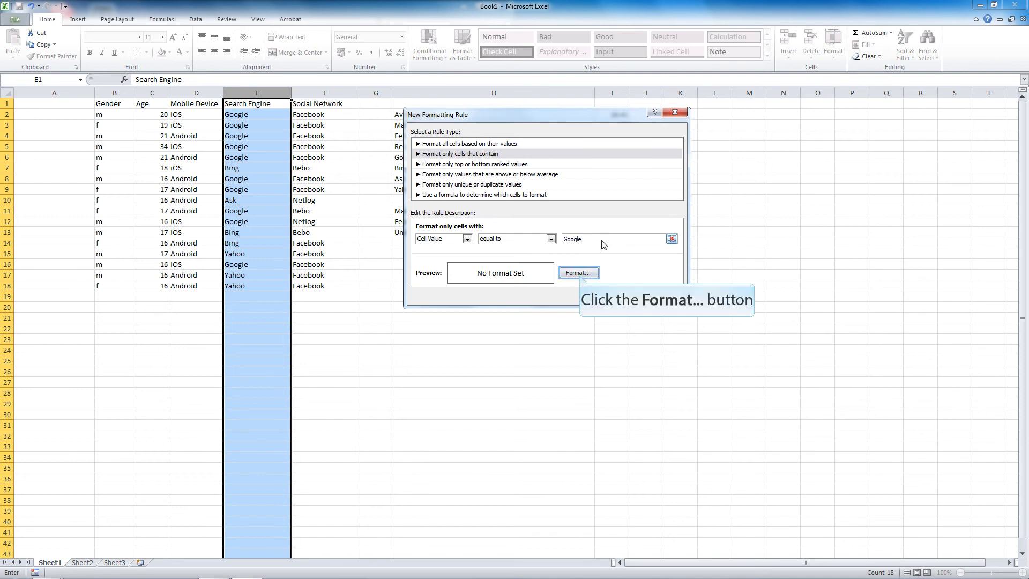
left_click(580, 273)
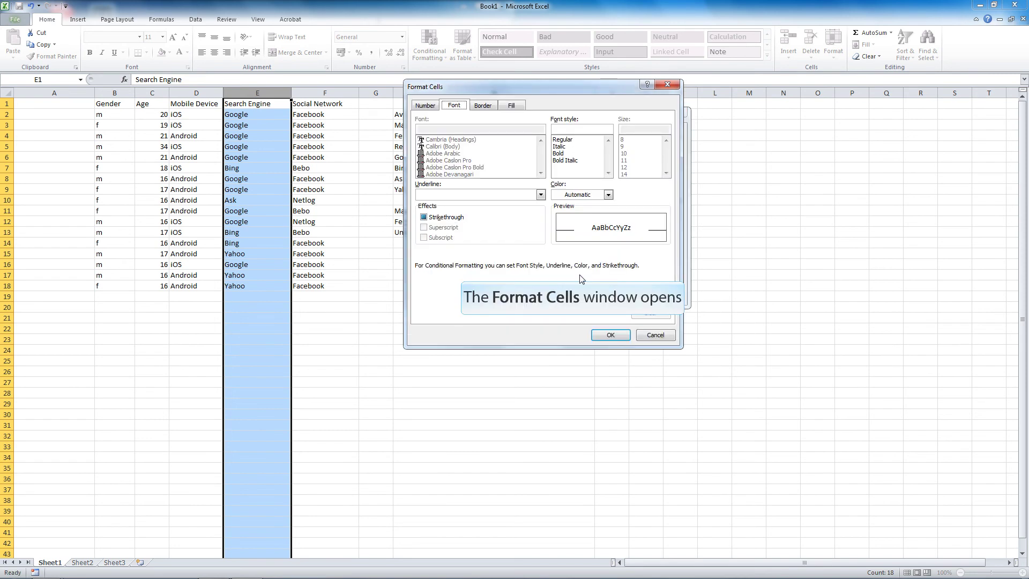
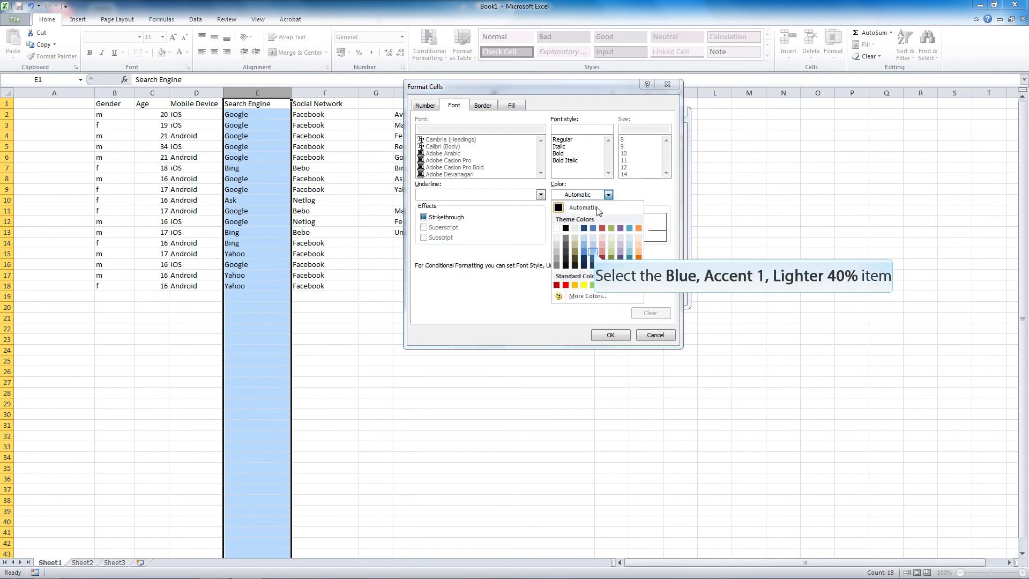
Step: Give the Google rule Blue, Accent 1, Lighter 40% text and add it to the rules
left_click(593, 251)
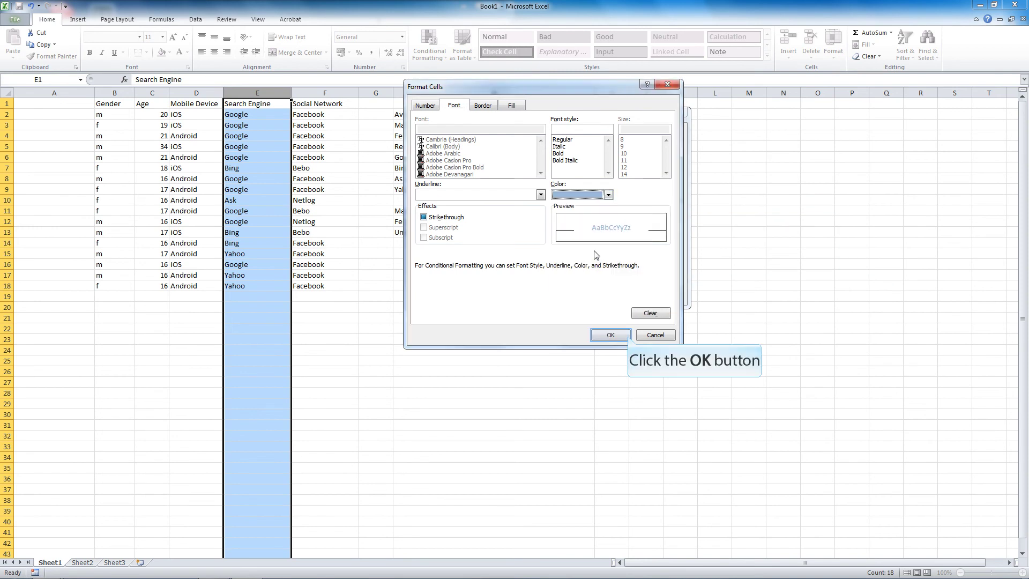
left_click(628, 336)
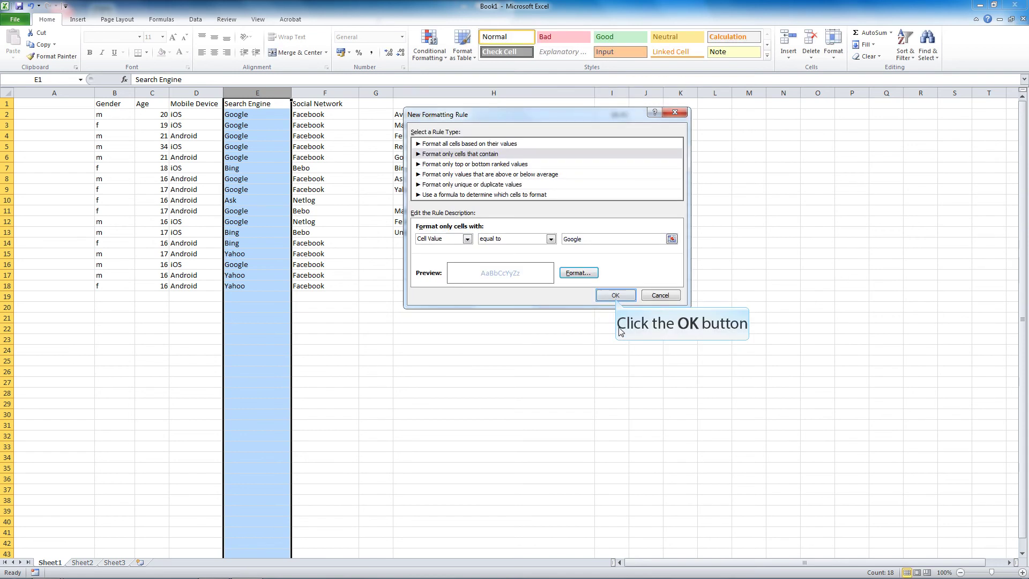
left_click(616, 296)
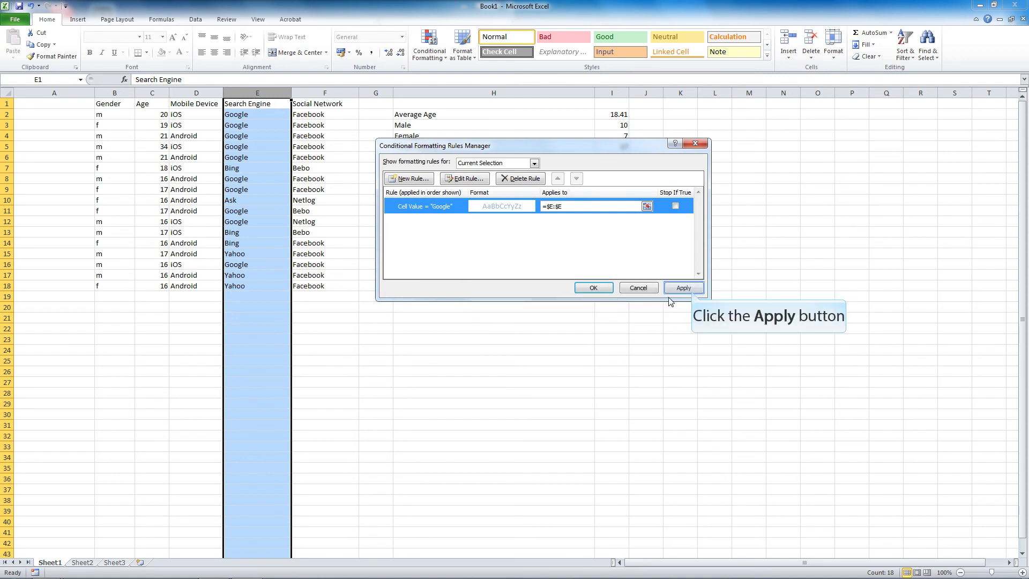
Step: Apply the Google rule to column E, then reopen the Cell Value = "Google" rule for editing
left_click(691, 293)
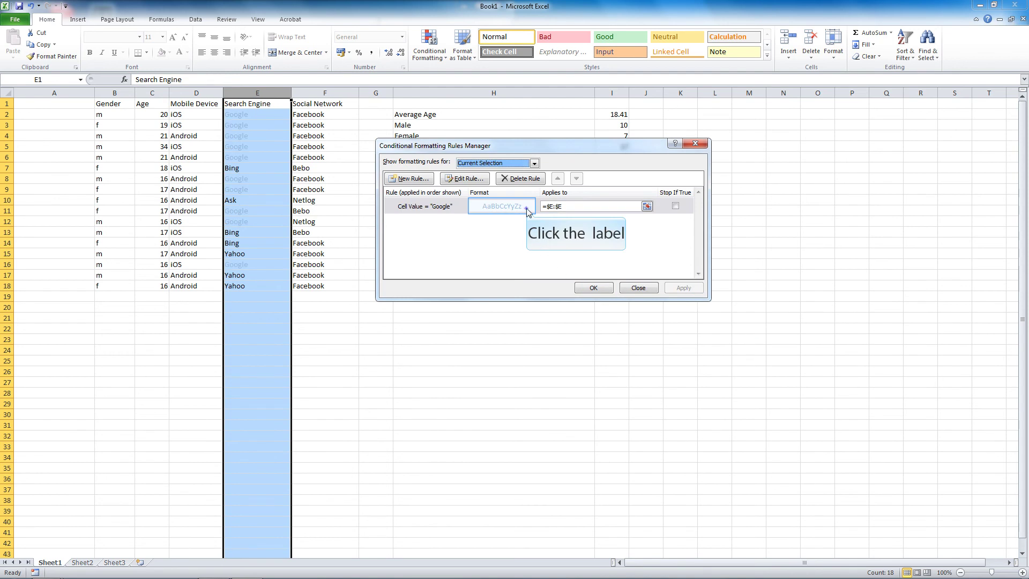
left_click(528, 212)
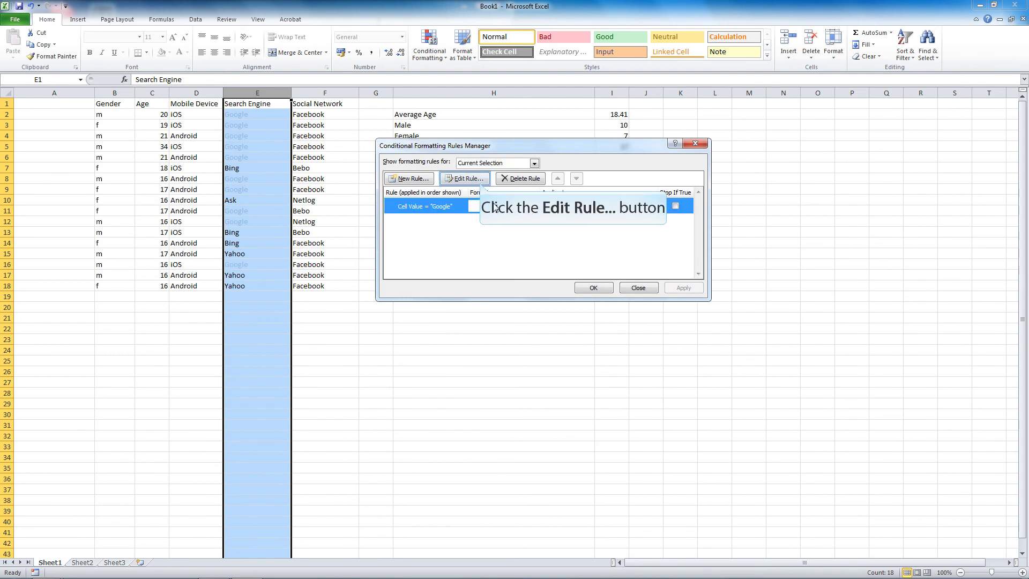
left_click(481, 182)
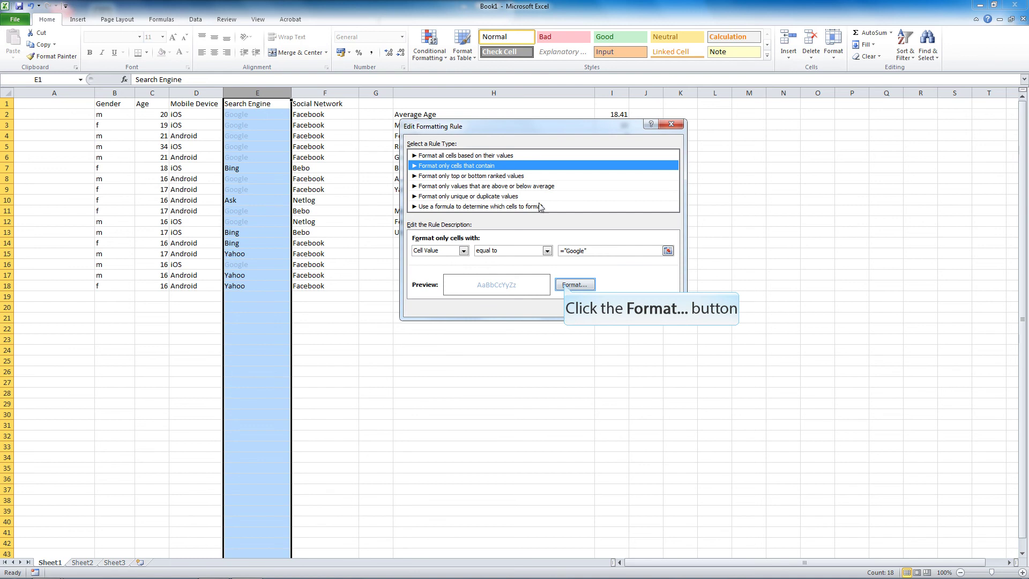
Step: Change the Google rule to Automatic font colour with a light-blue cell fill
left_click(566, 285)
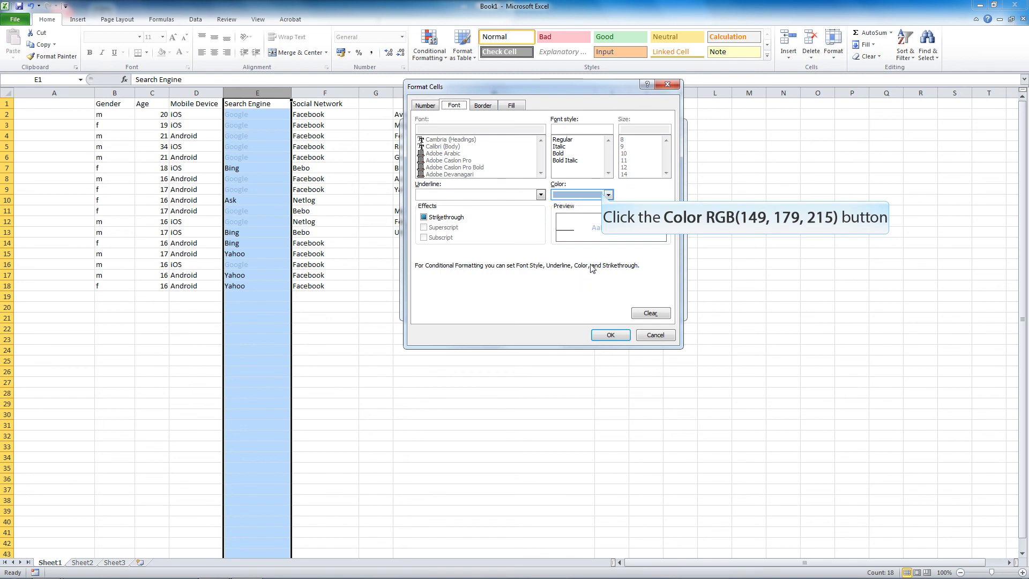
left_click(604, 196)
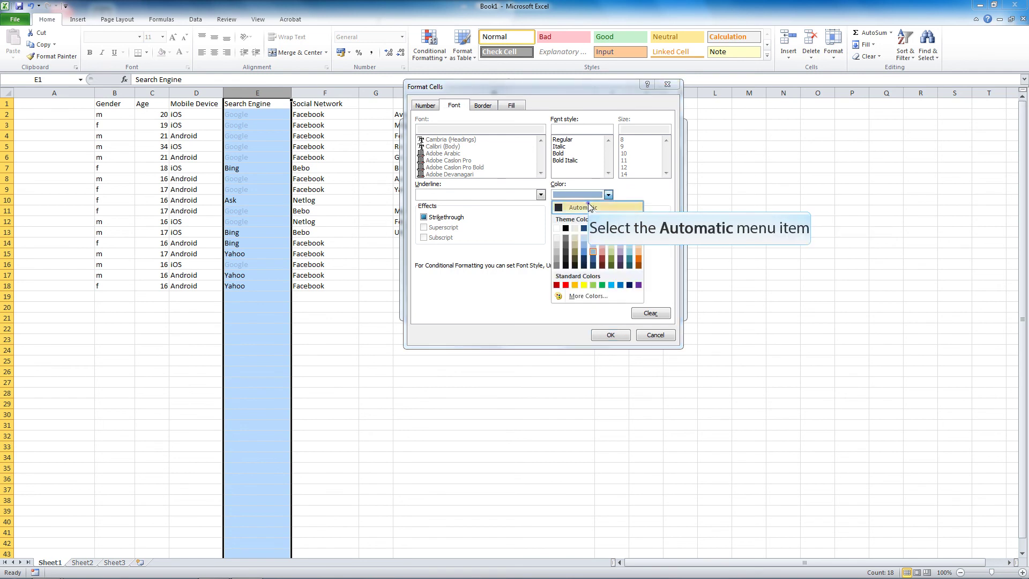
left_click(590, 207)
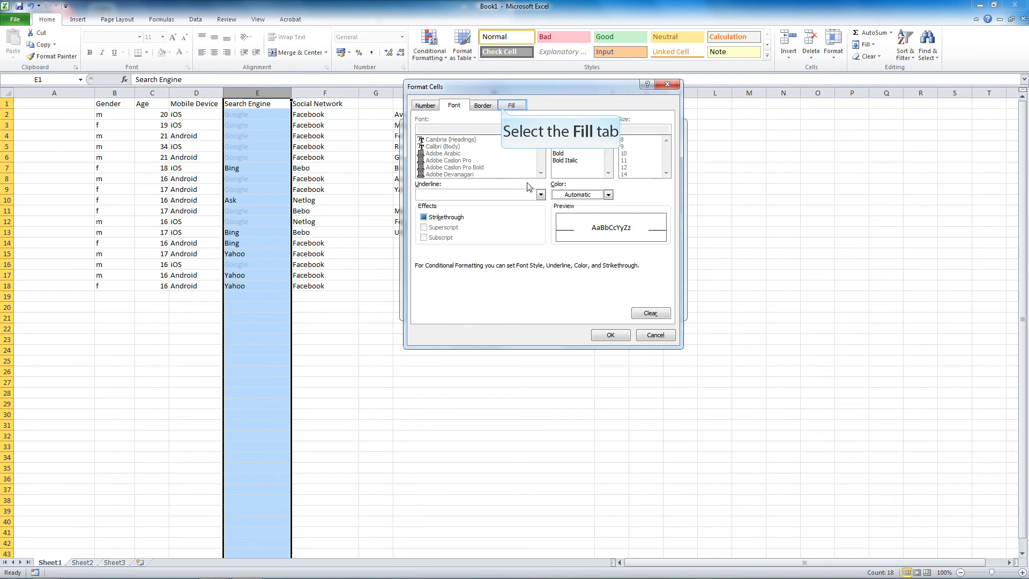
left_click(503, 109)
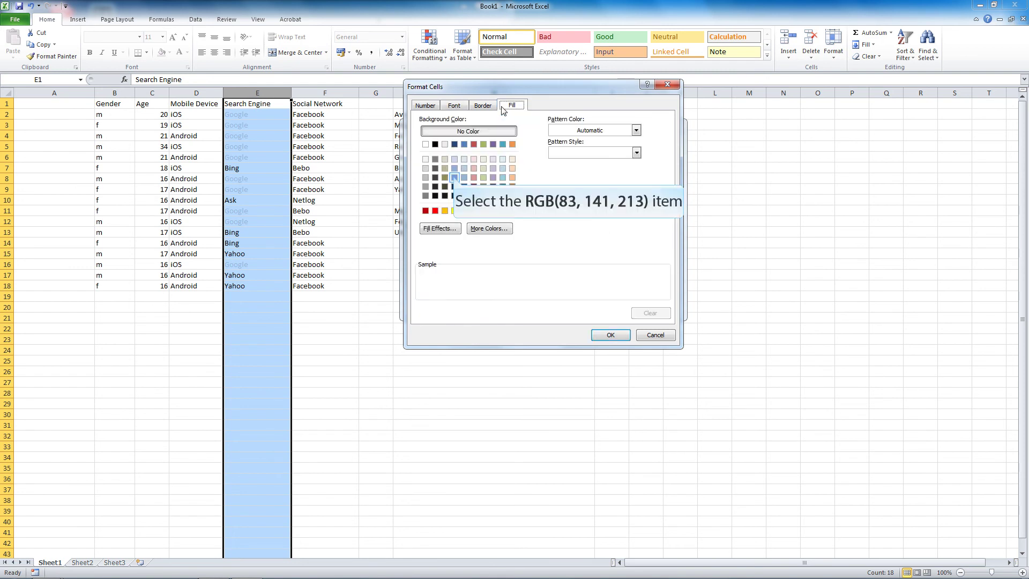
left_click(453, 176)
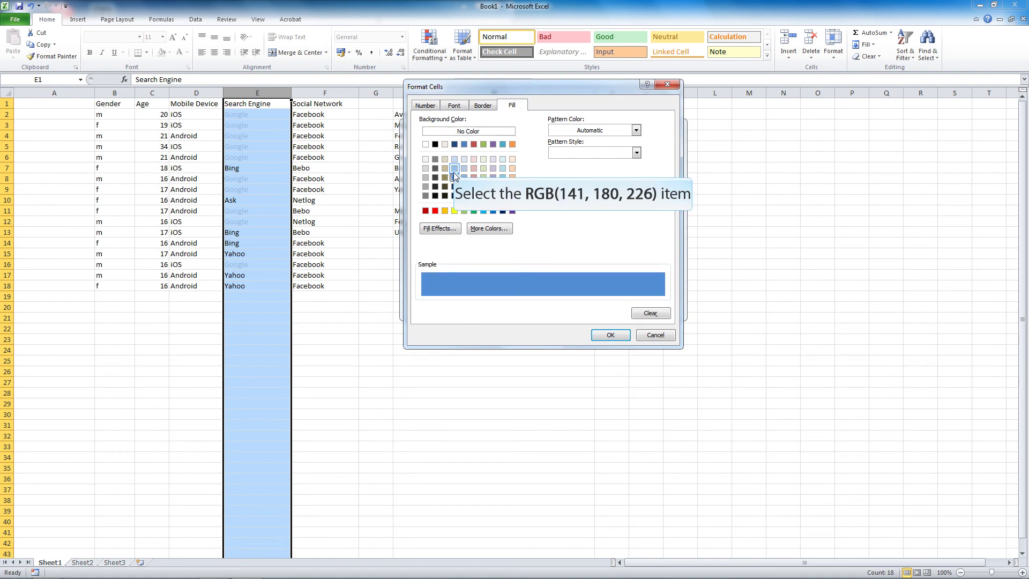
left_click(454, 168)
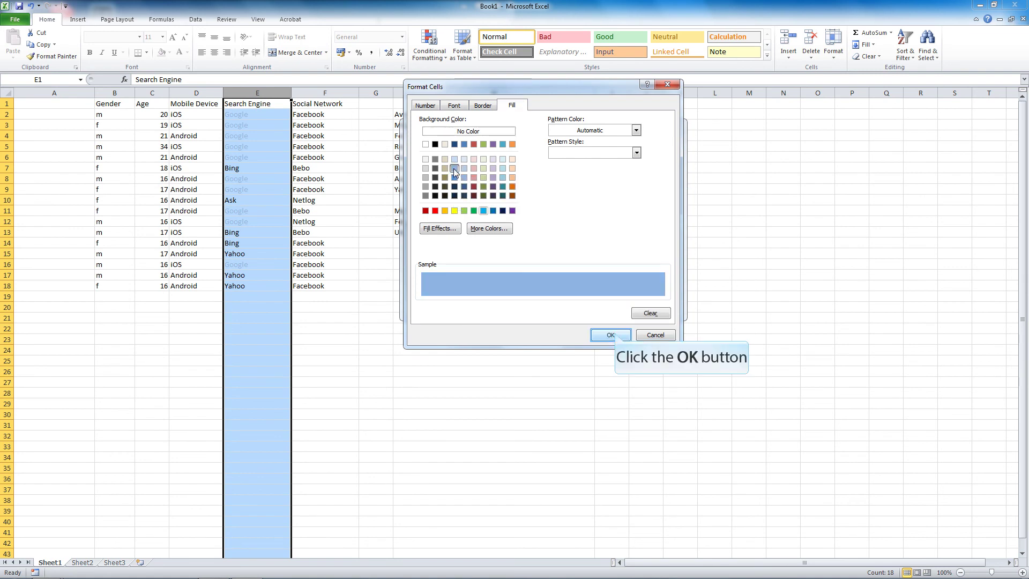
left_click(616, 335)
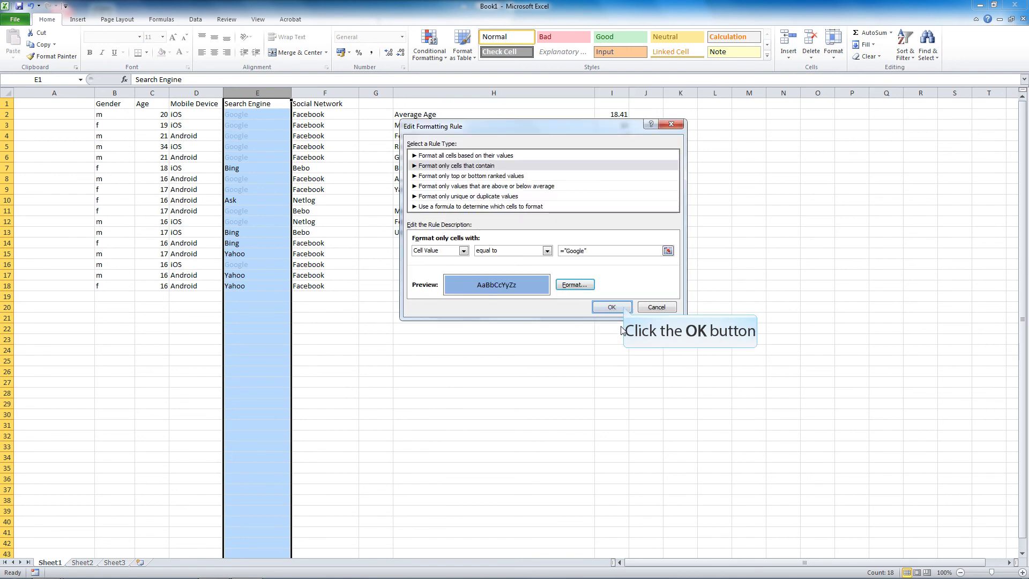
left_click(624, 308)
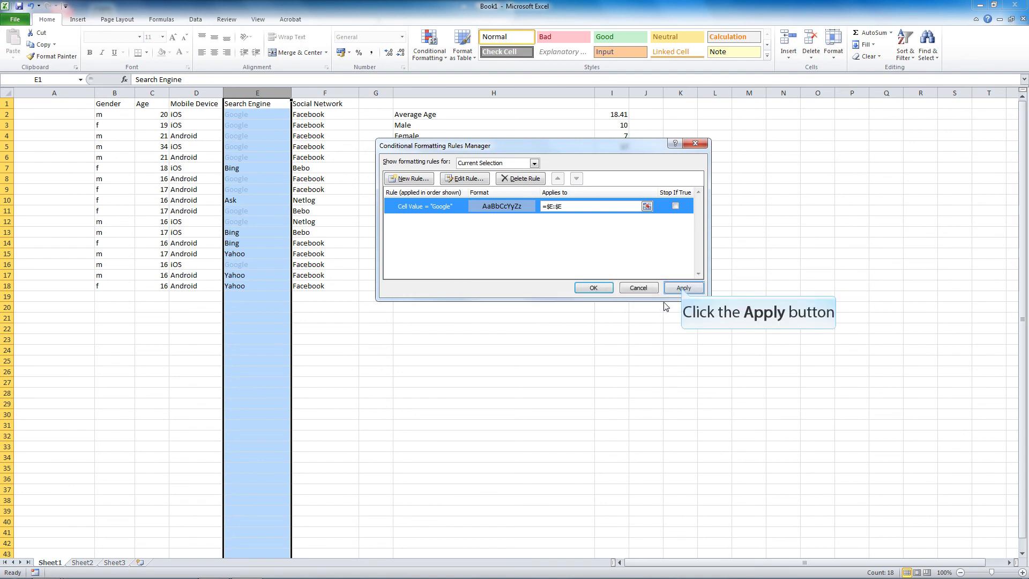
Step: Apply the light-blue fill to the Google cells and begin a new conditional formatting rule
left_click(683, 289)
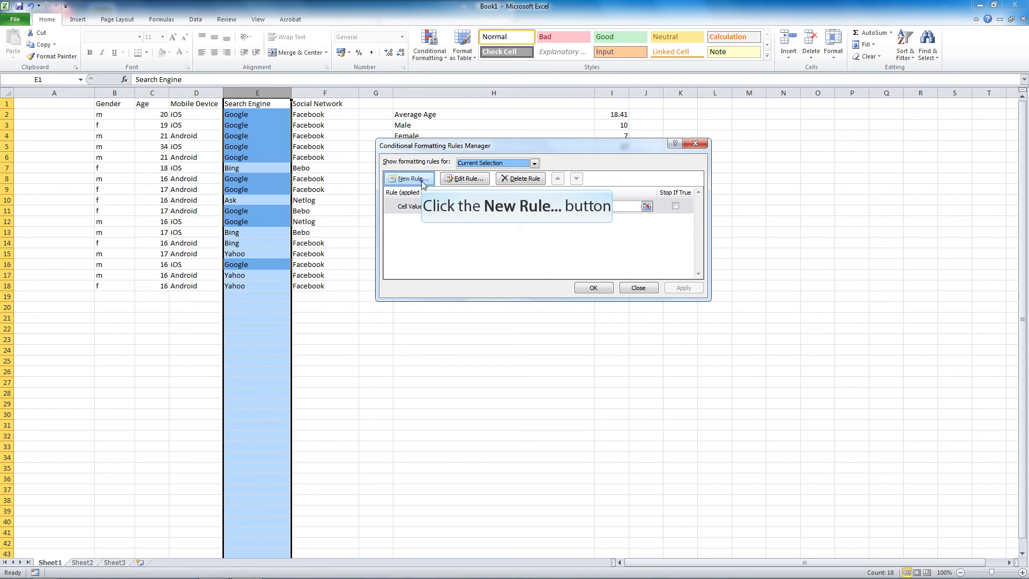
left_click(423, 182)
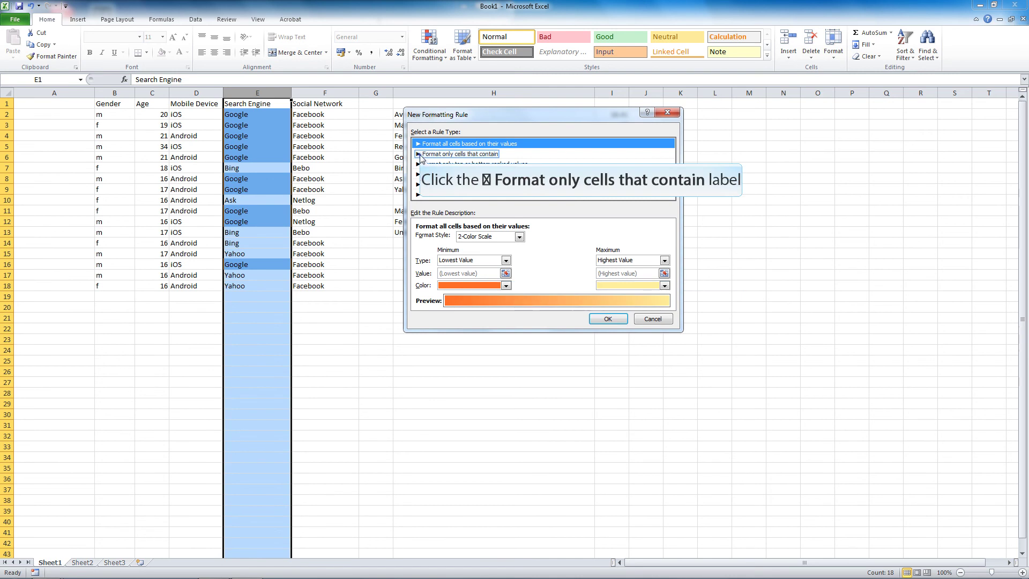
Step: Set the new rule to format cells whose value is equal to Yahoo
left_click(421, 154)
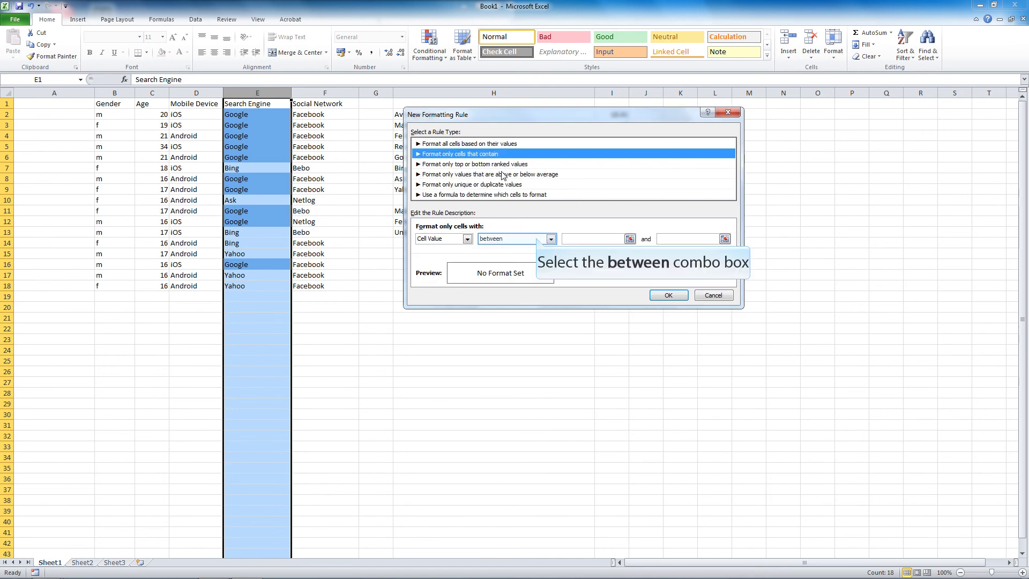
left_click(539, 240)
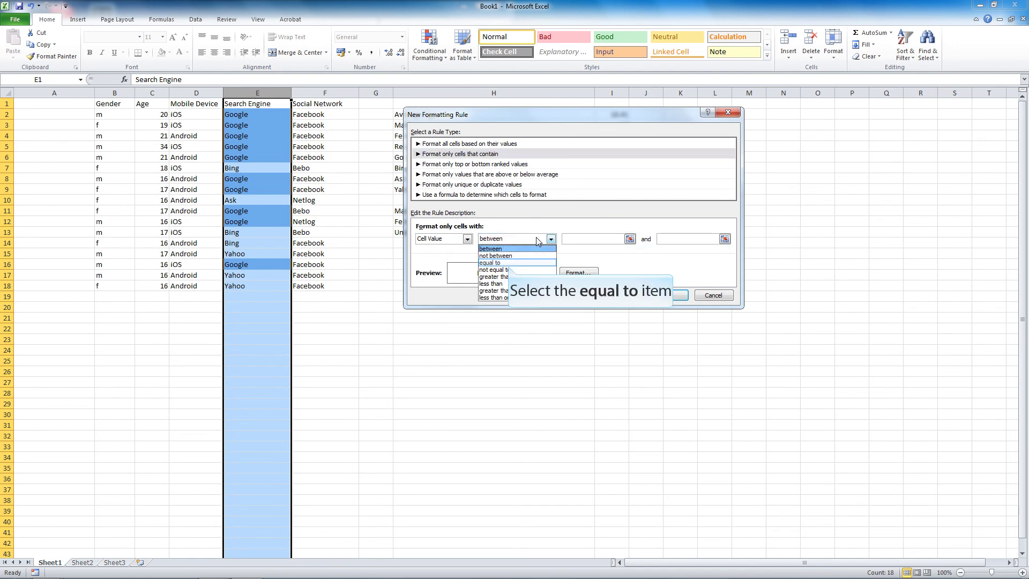
left_click(510, 262)
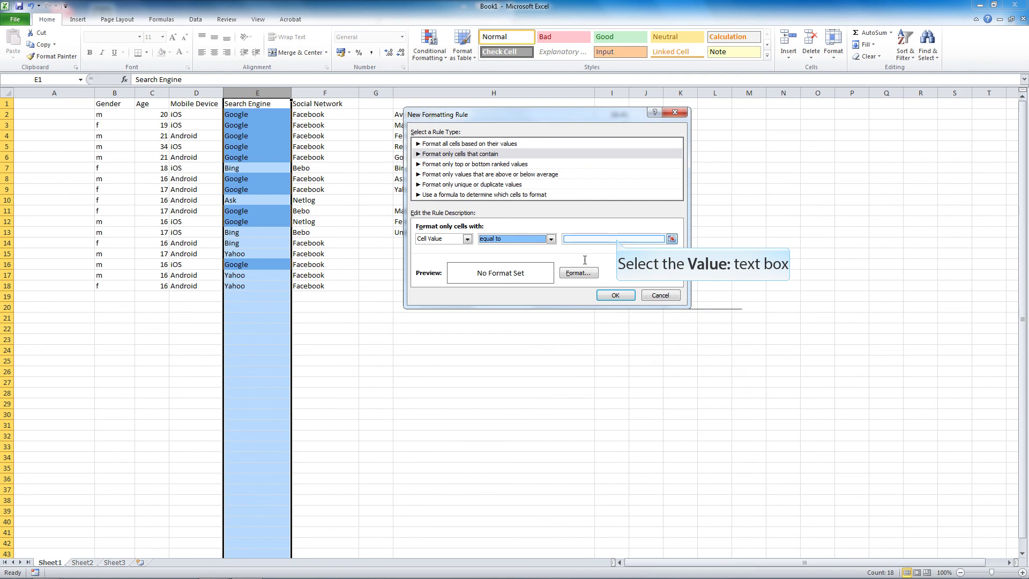
left_click(617, 239)
type("Yahoo")
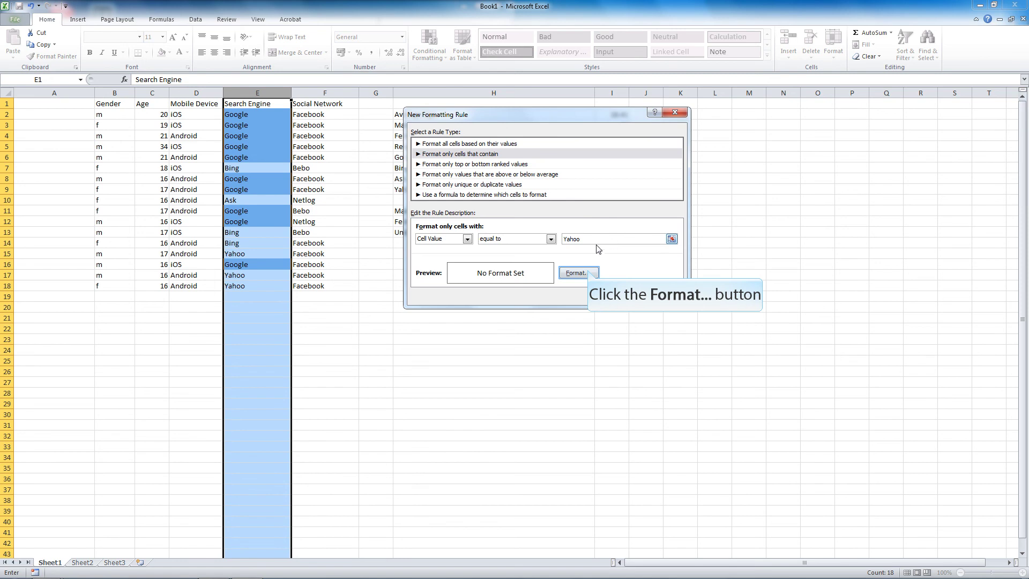
Step: Format the Yahoo rule with a red cell fill and White, Background 1 text
left_click(590, 273)
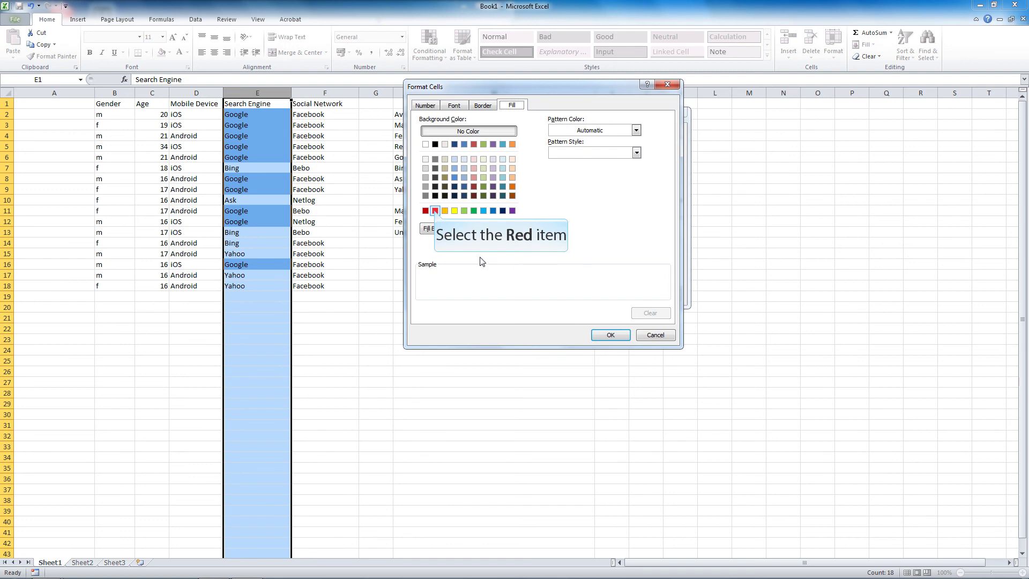
left_click(435, 211)
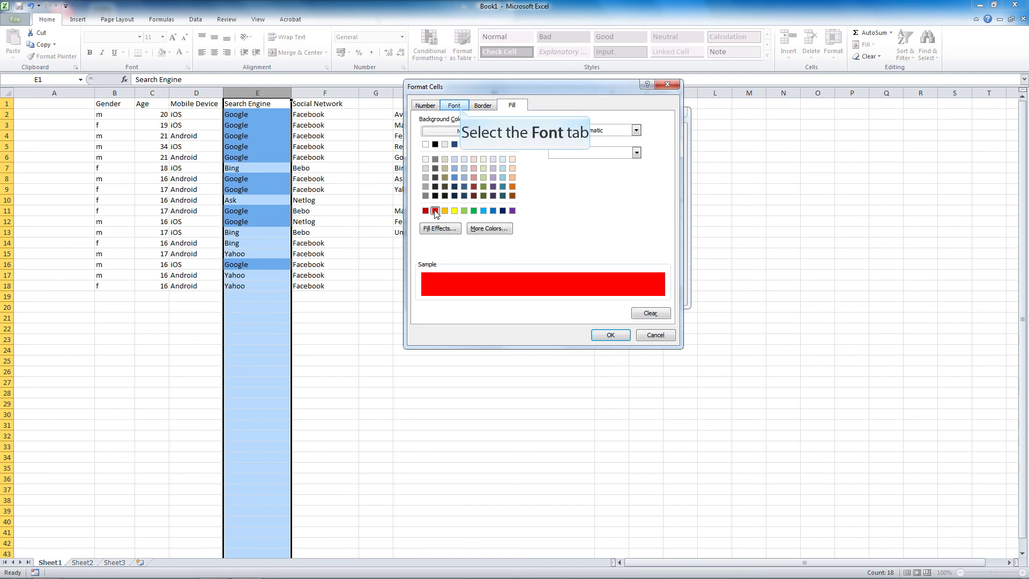
left_click(460, 109)
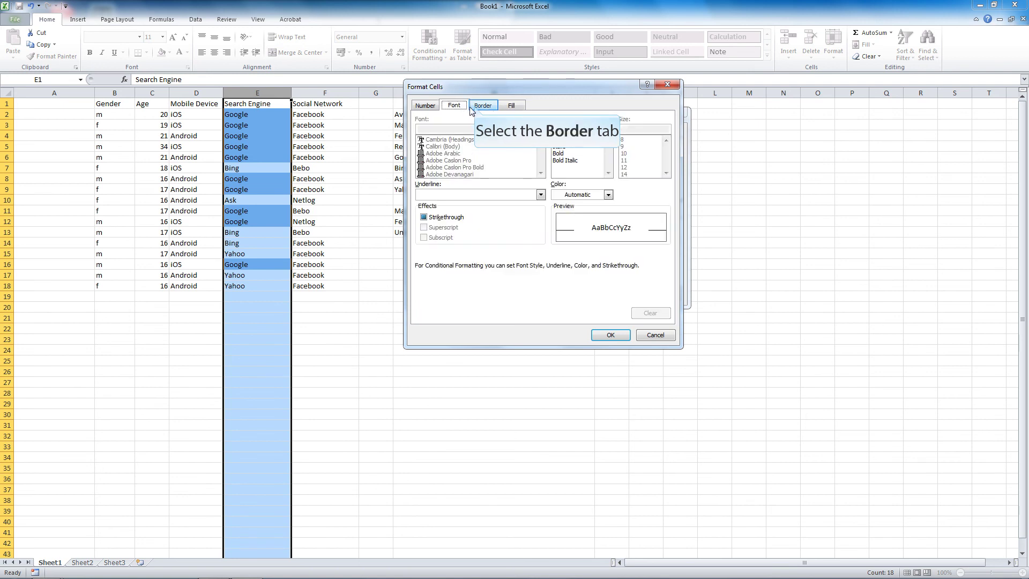
left_click(475, 108)
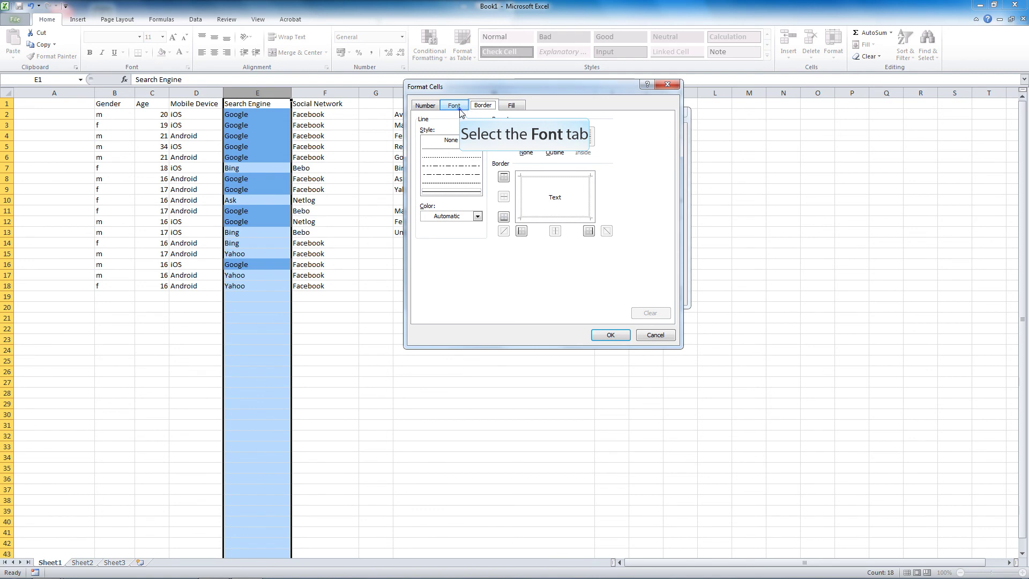
left_click(460, 109)
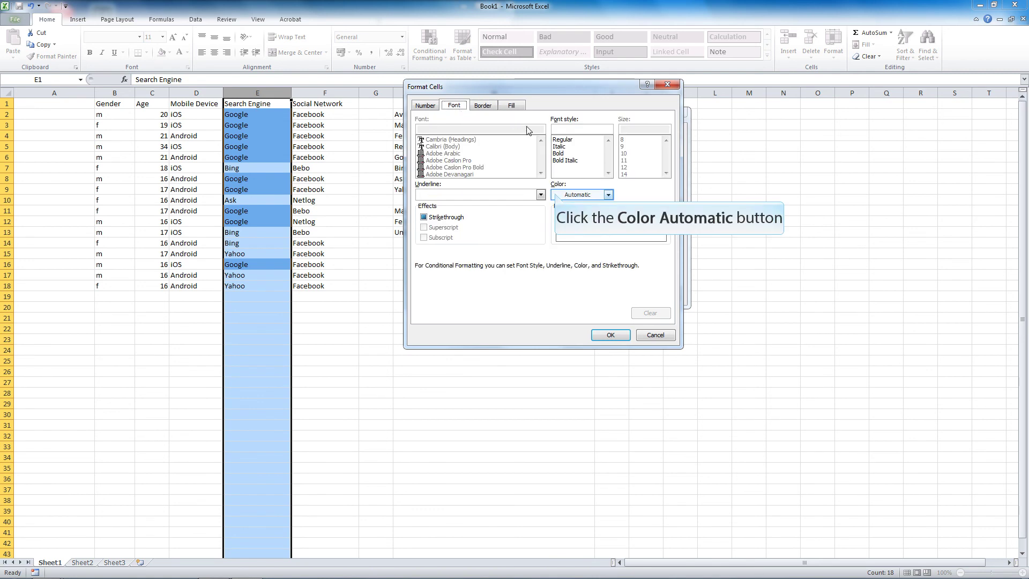
left_click(557, 195)
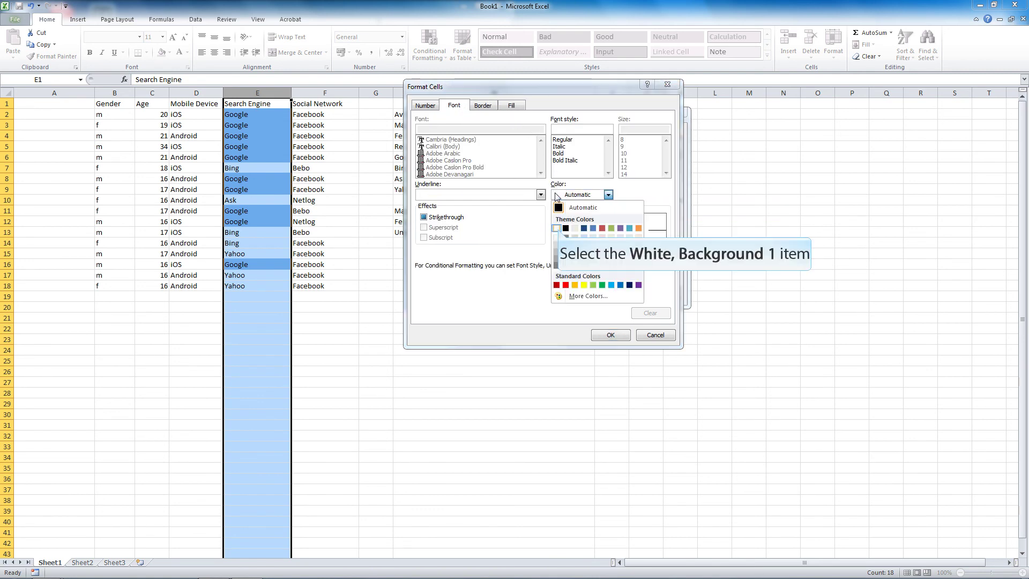
left_click(557, 228)
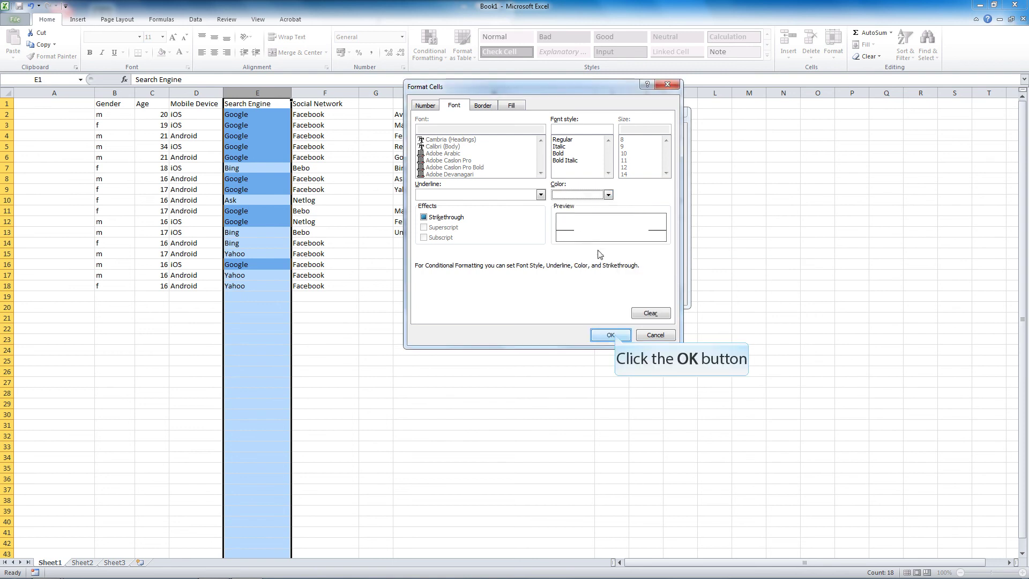
left_click(615, 335)
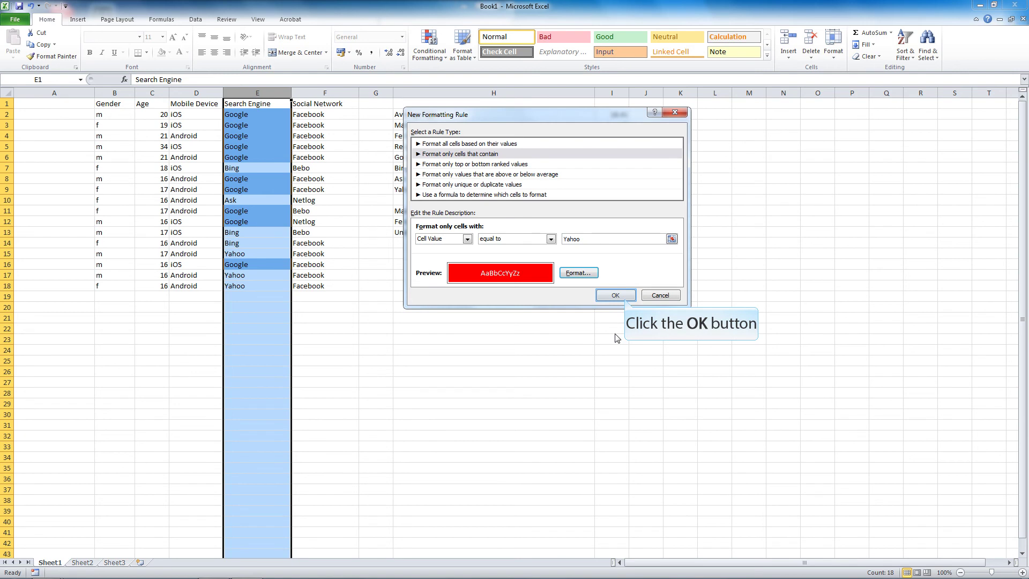
Step: Save and apply the Yahoo rule to column E, close the Rules Manager, and select H20
left_click(616, 294)
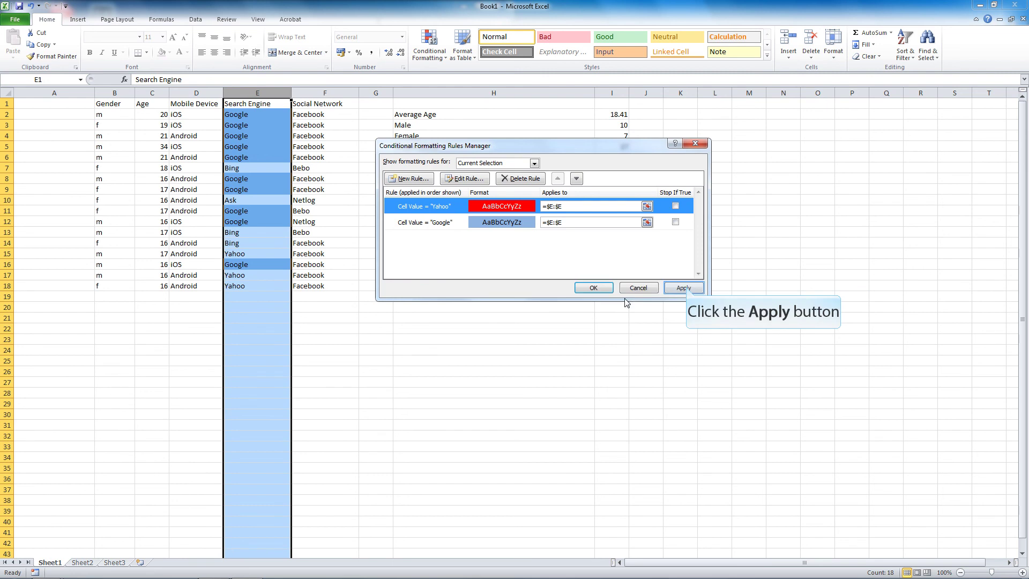
left_click(684, 288)
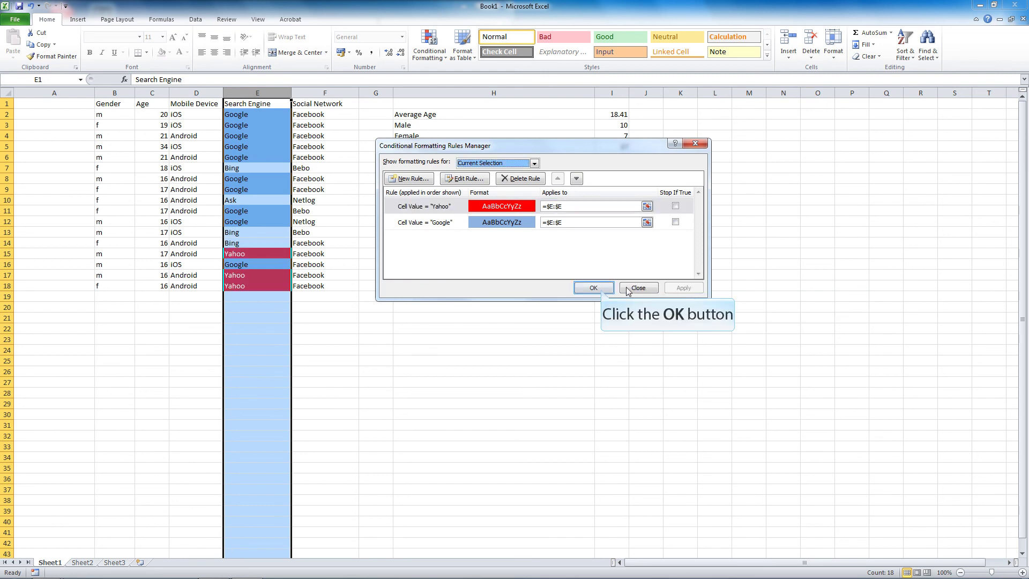
left_click(594, 288)
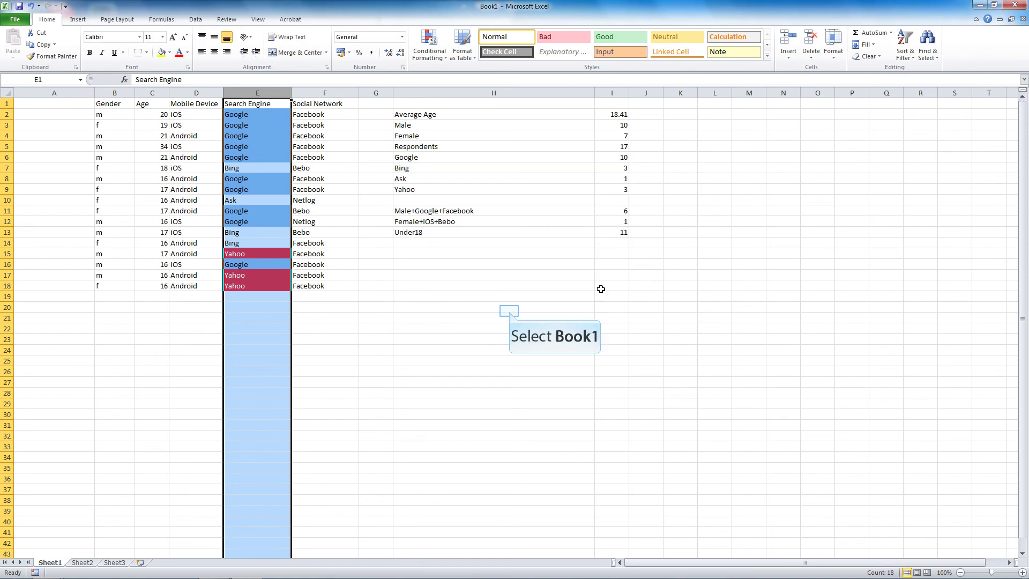
left_click(509, 309)
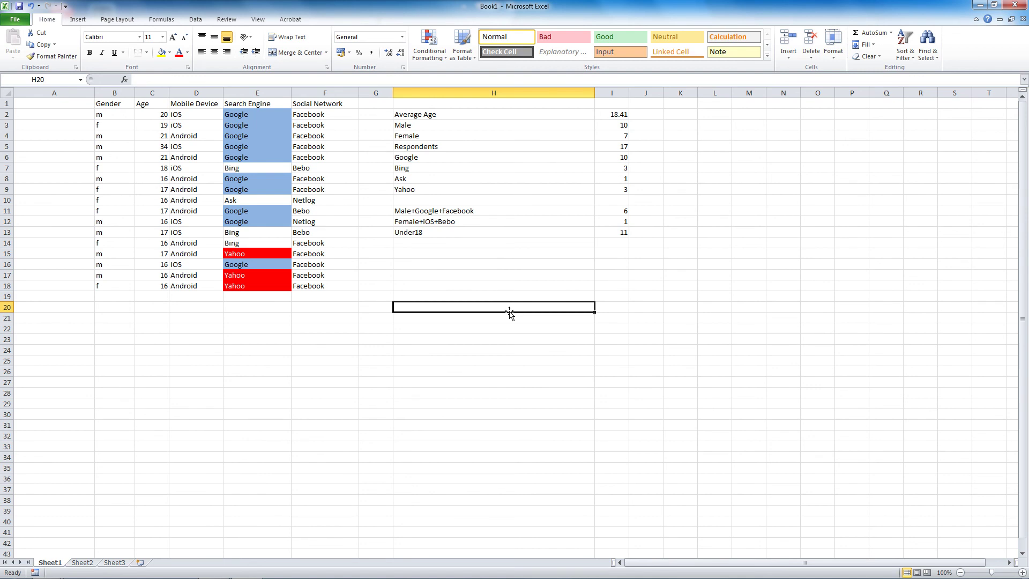